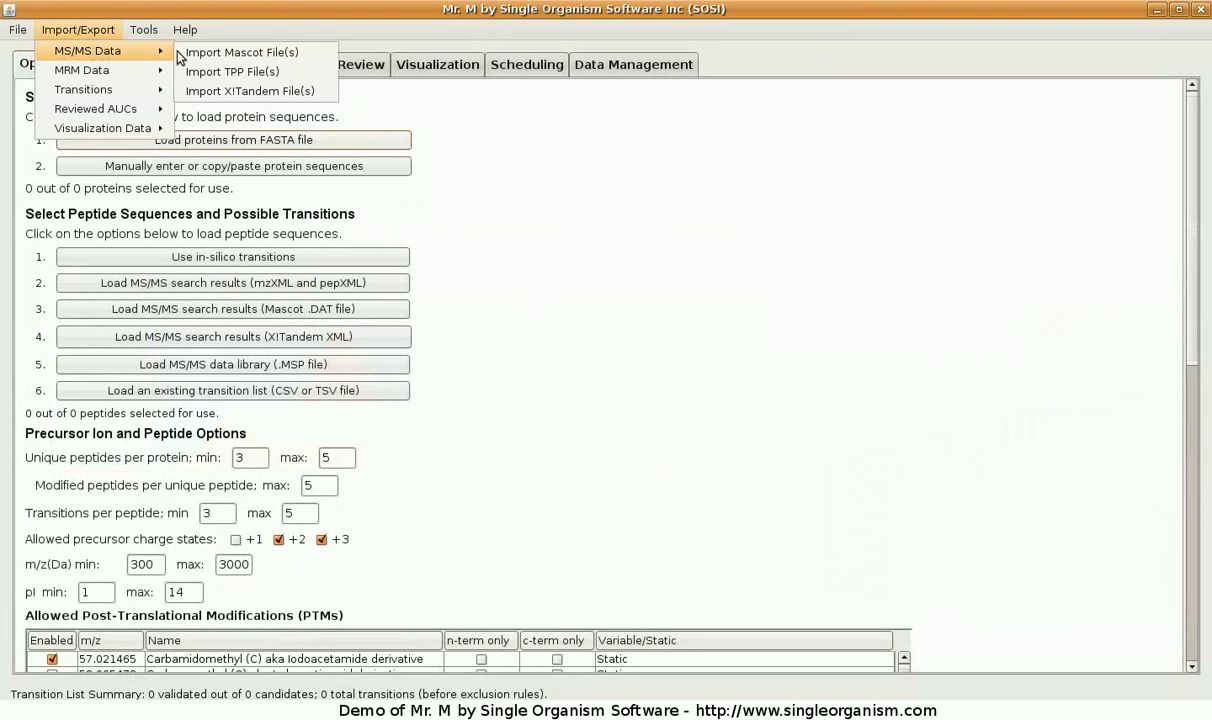
Import the Mascot files F003960.dat, F003961.dat and F003967.dat from the mrm-demo folder
click(235, 52)
click(490, 164)
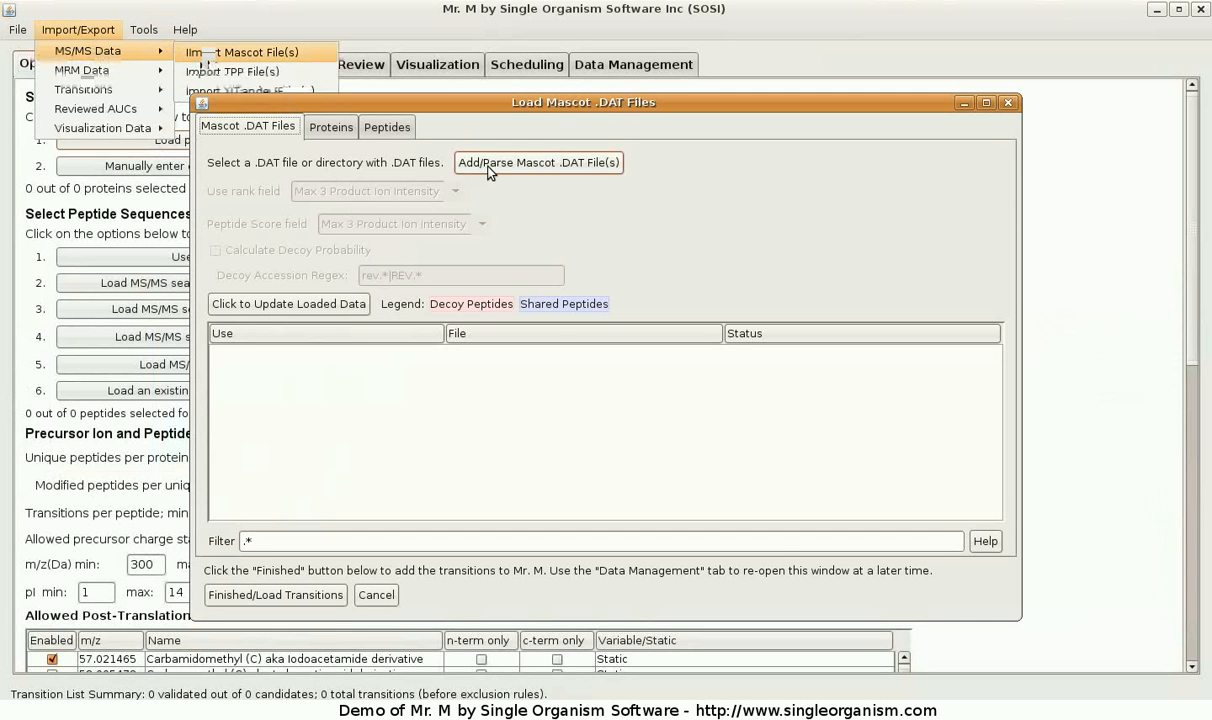
click(459, 318)
double_click(459, 320)
double_click(447, 365)
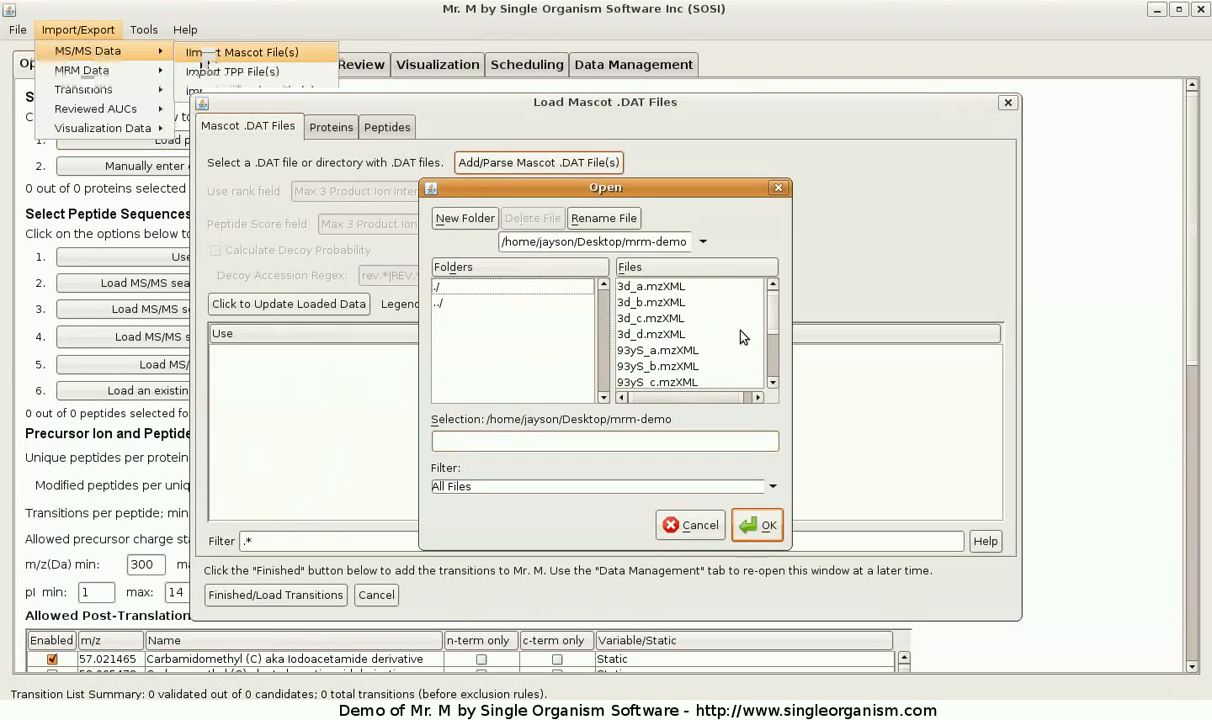
scroll(728, 304, down, 2)
click(668, 316)
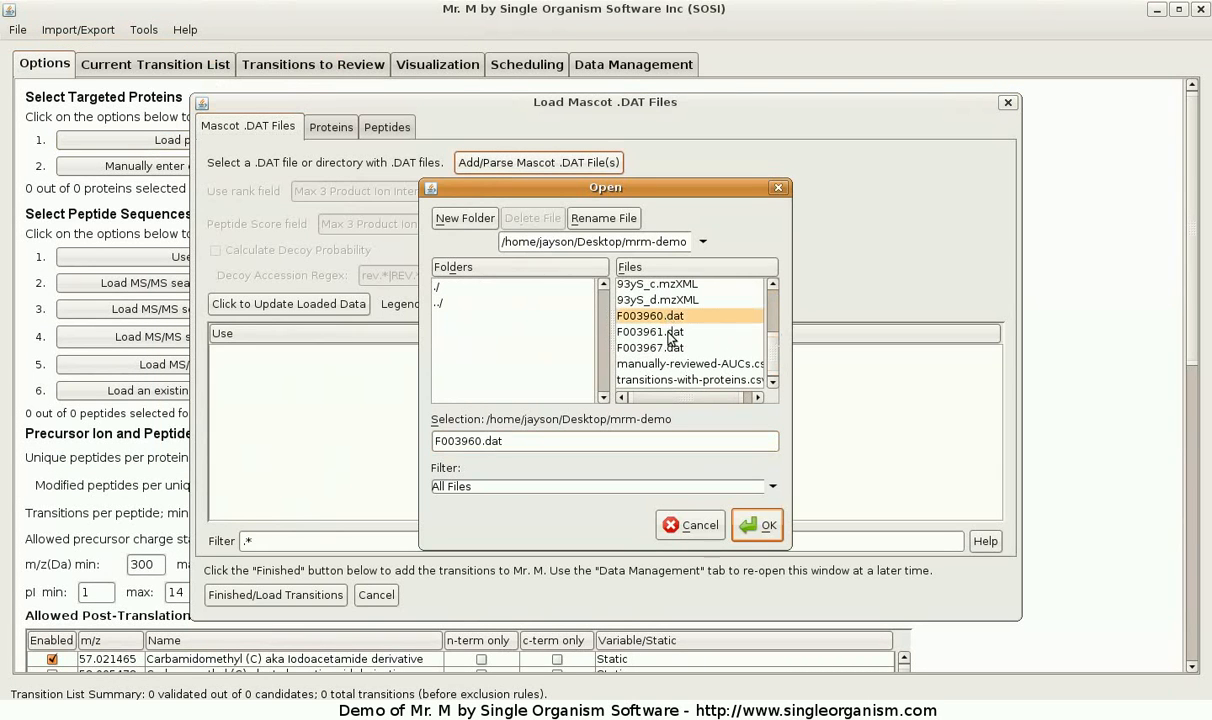
shift+click(665, 347)
click(754, 520)
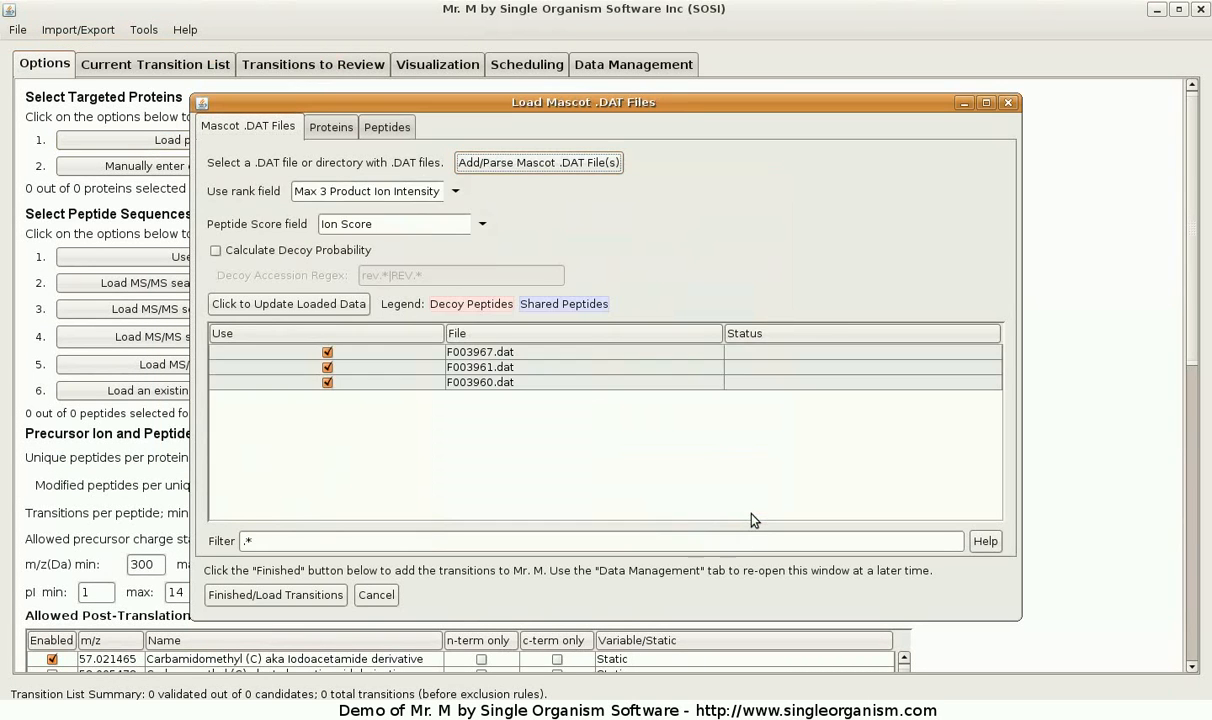
Use Max 3 Product Ion Intensity for ranking and Ion Score as the peptide score, and update the loaded data
click(415, 199)
click(408, 216)
click(410, 225)
click(387, 294)
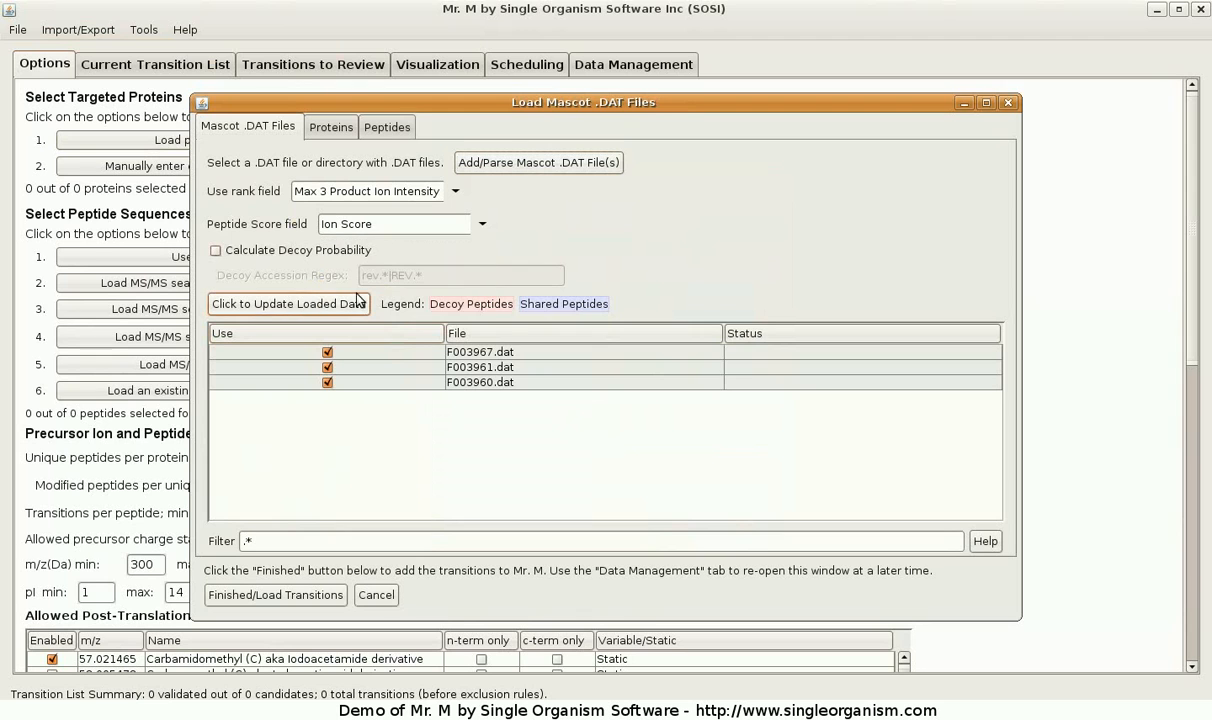
click(285, 305)
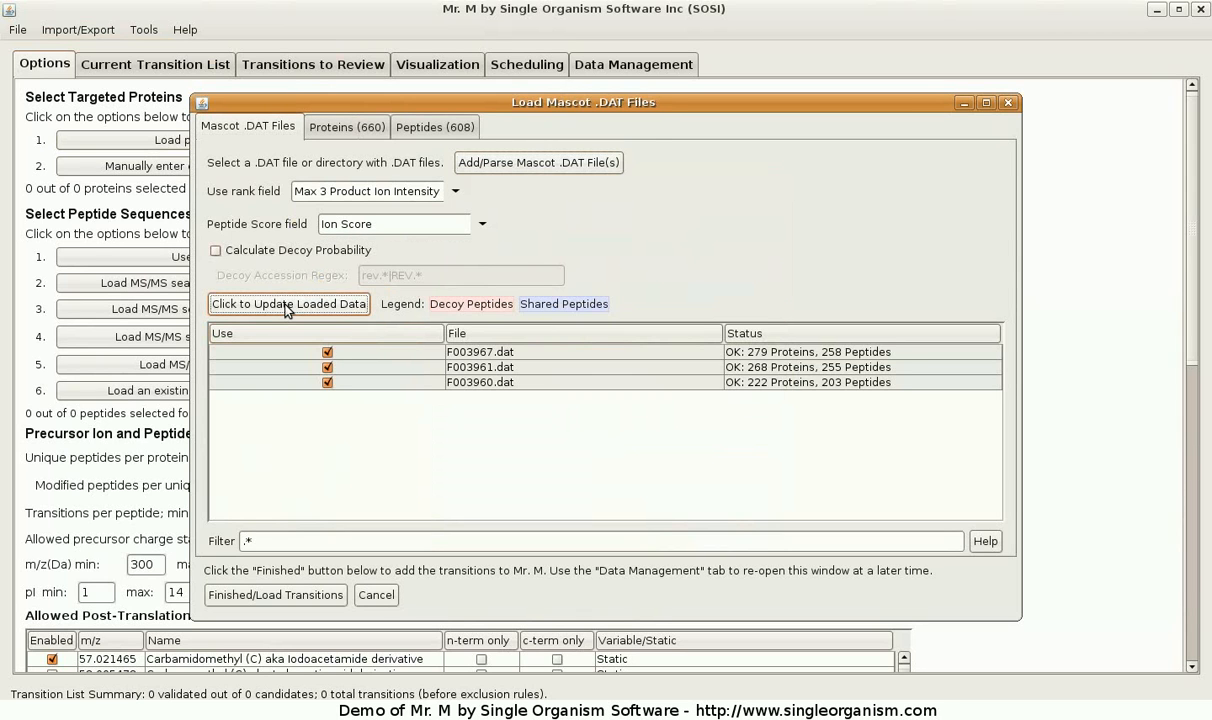
Review the parsed proteins, sorting them by number of MS/MS IDs in descending order
click(378, 127)
drag(345, 153, 389, 160)
click(574, 154)
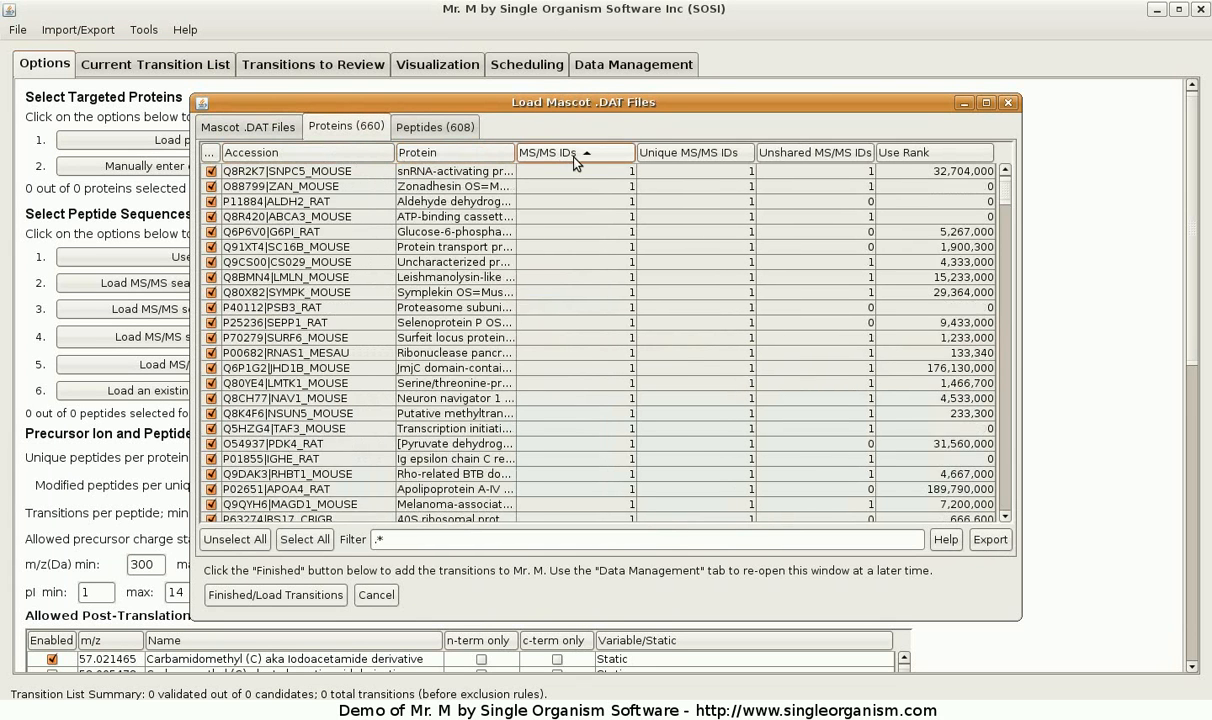
click(574, 154)
Sort the peptides by descending score under the Score:>43 filter, and load the resulting transitions
click(452, 127)
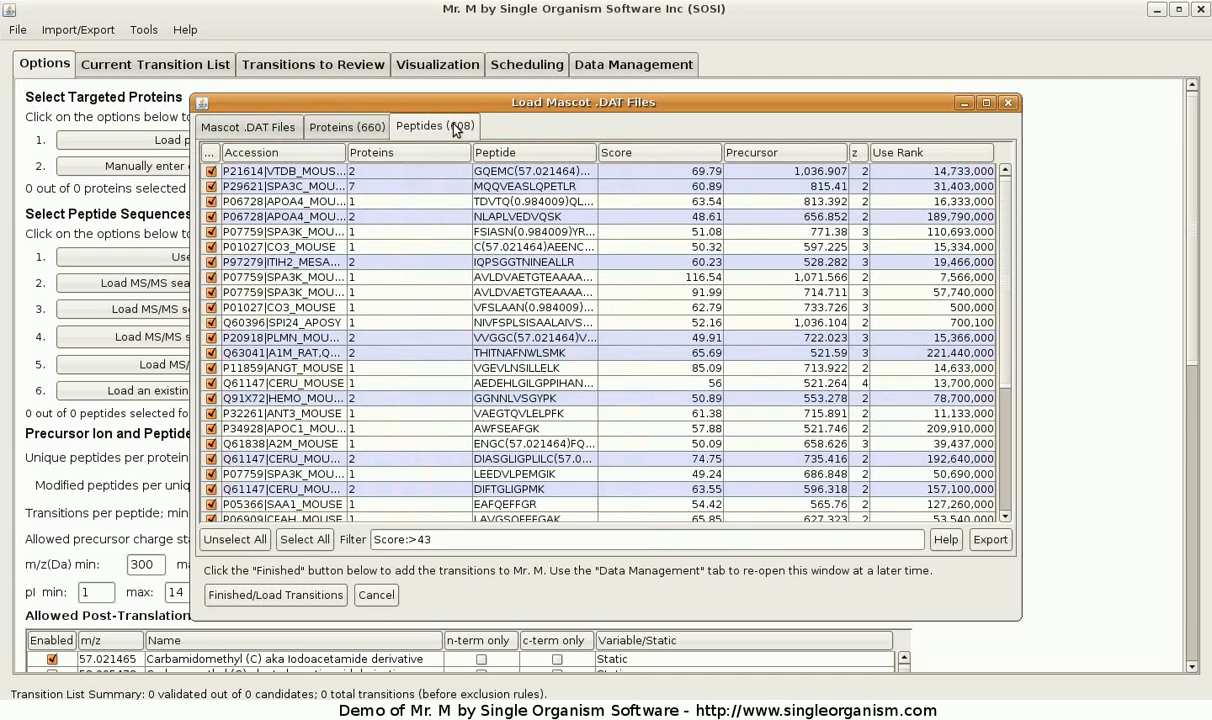
click(632, 153)
click(634, 154)
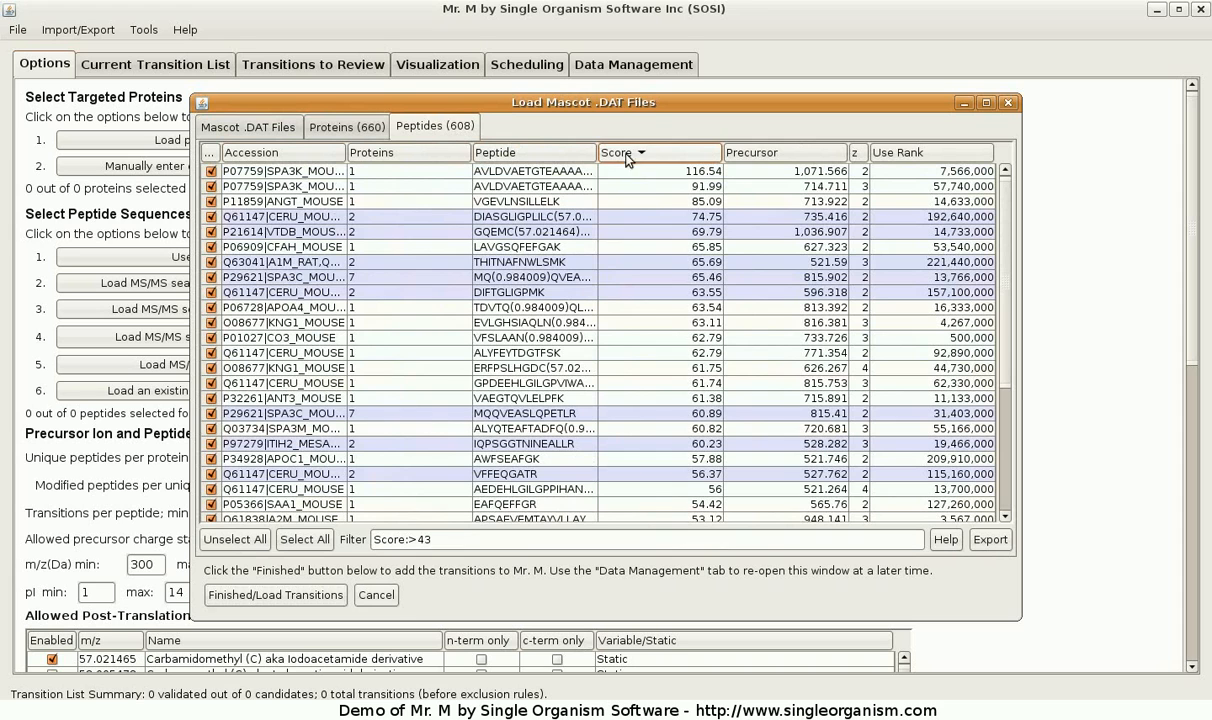
click(451, 545)
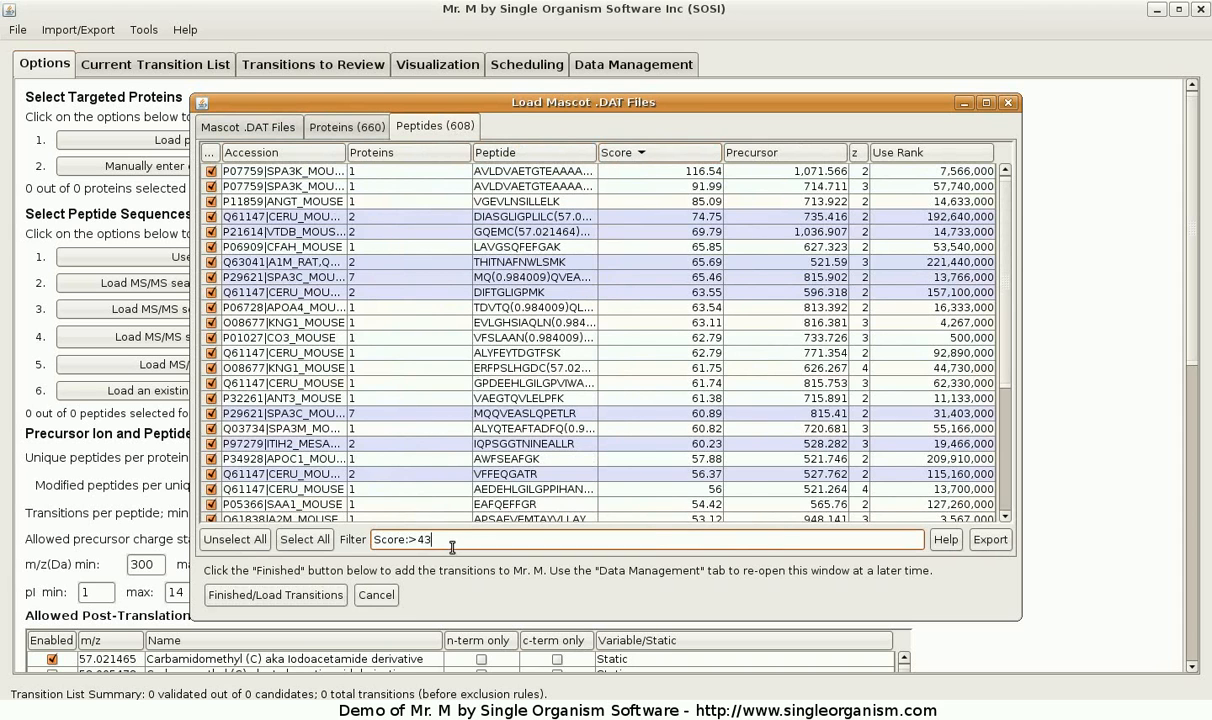
click(287, 596)
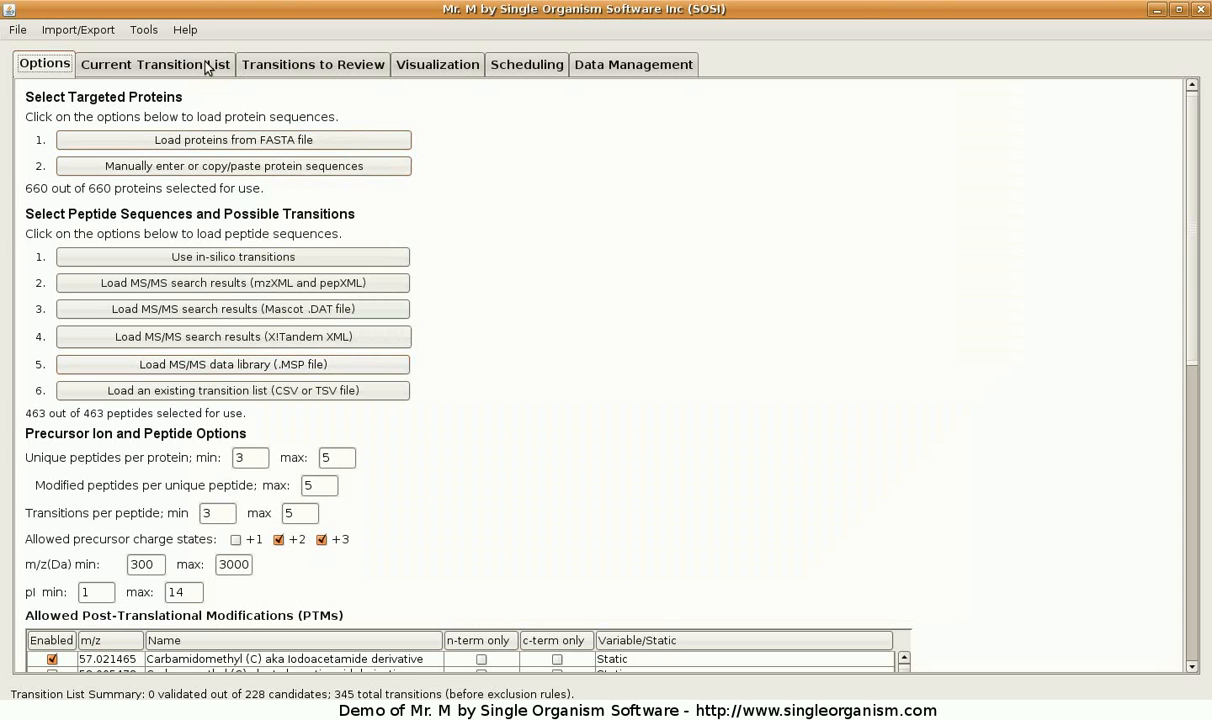
Check the first peptide's B6 transition in the current list, and disallow b ions in the product ion filters
click(168, 65)
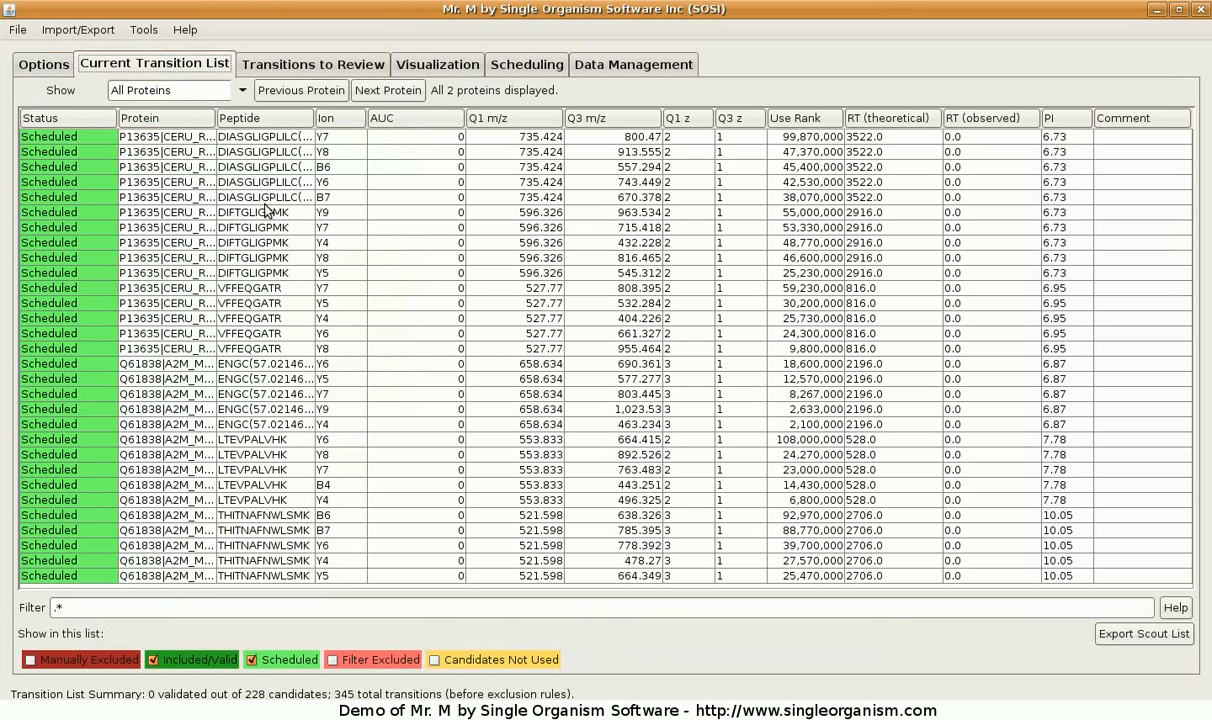
click(340, 168)
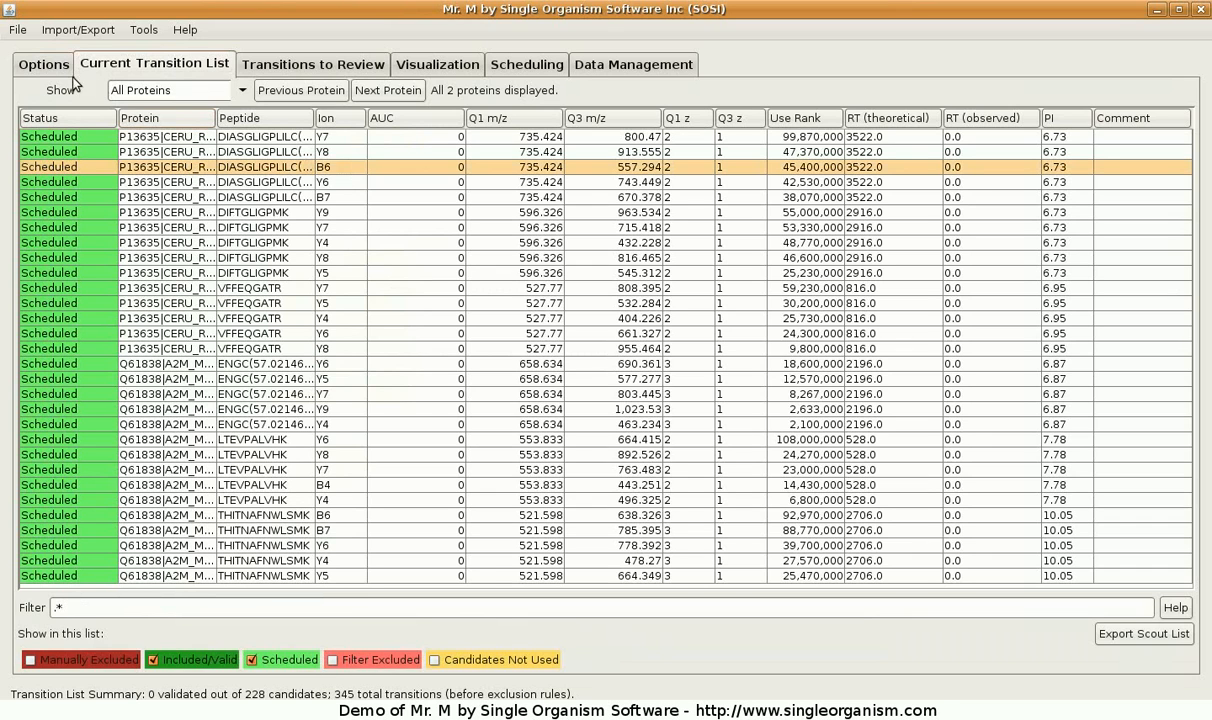
click(45, 66)
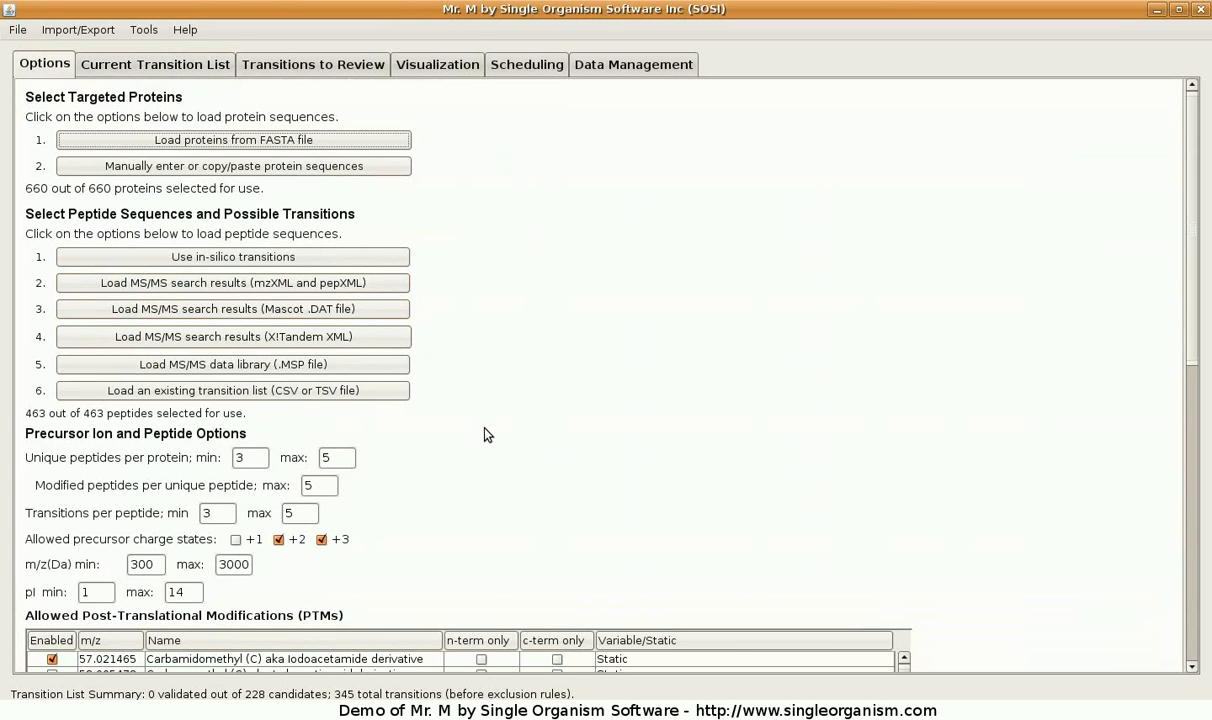
scroll(1150, 280, down, 5)
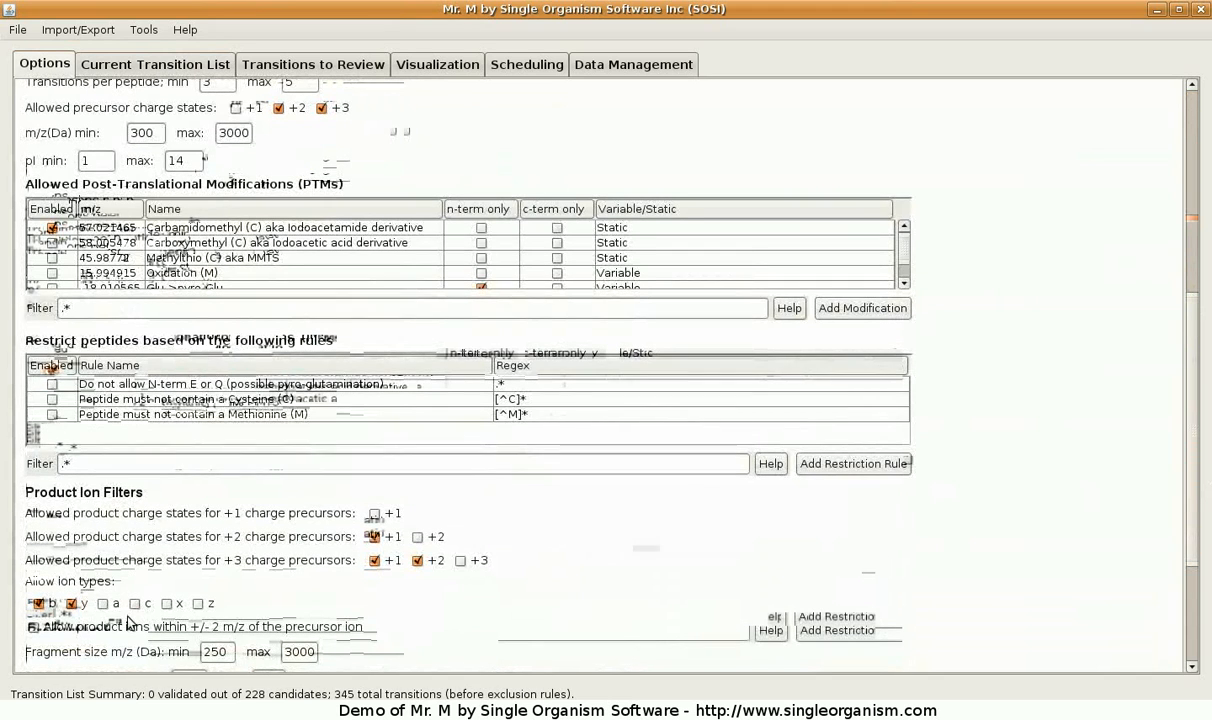
click(40, 605)
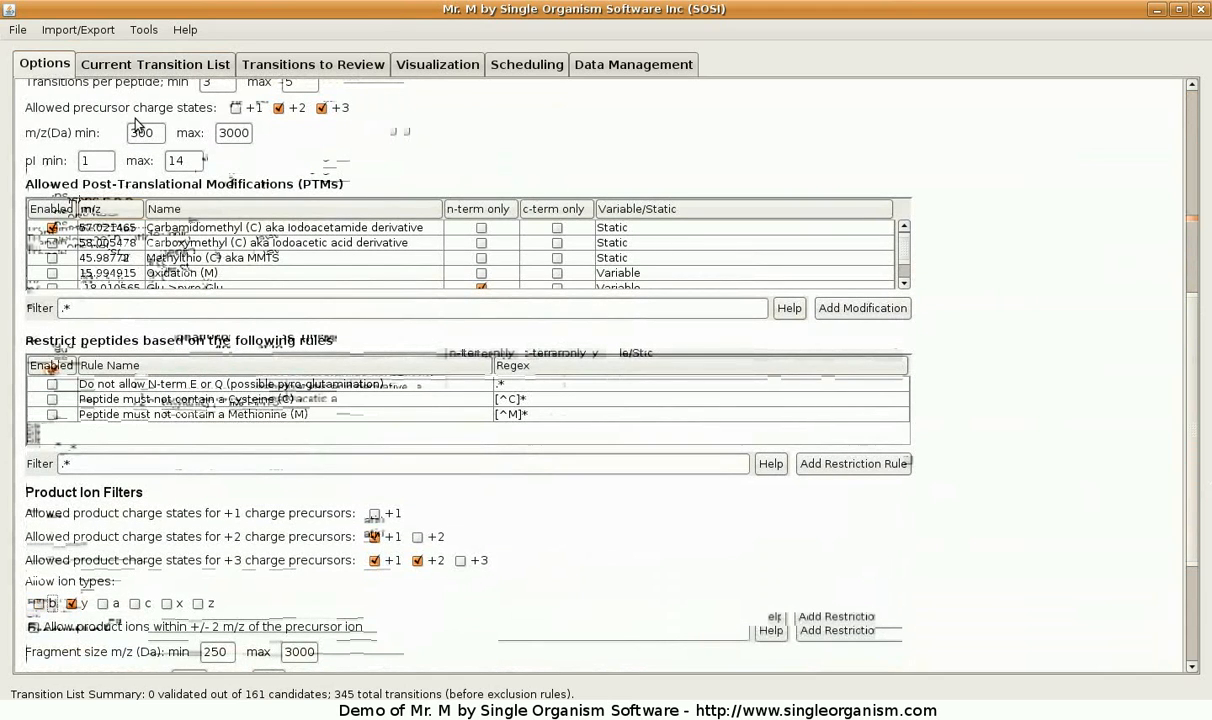
Limit the current transition list to the DIASGLIGPLILC(57.021464)K peptide, including its unused candidates and filter-excluded transitions
click(198, 64)
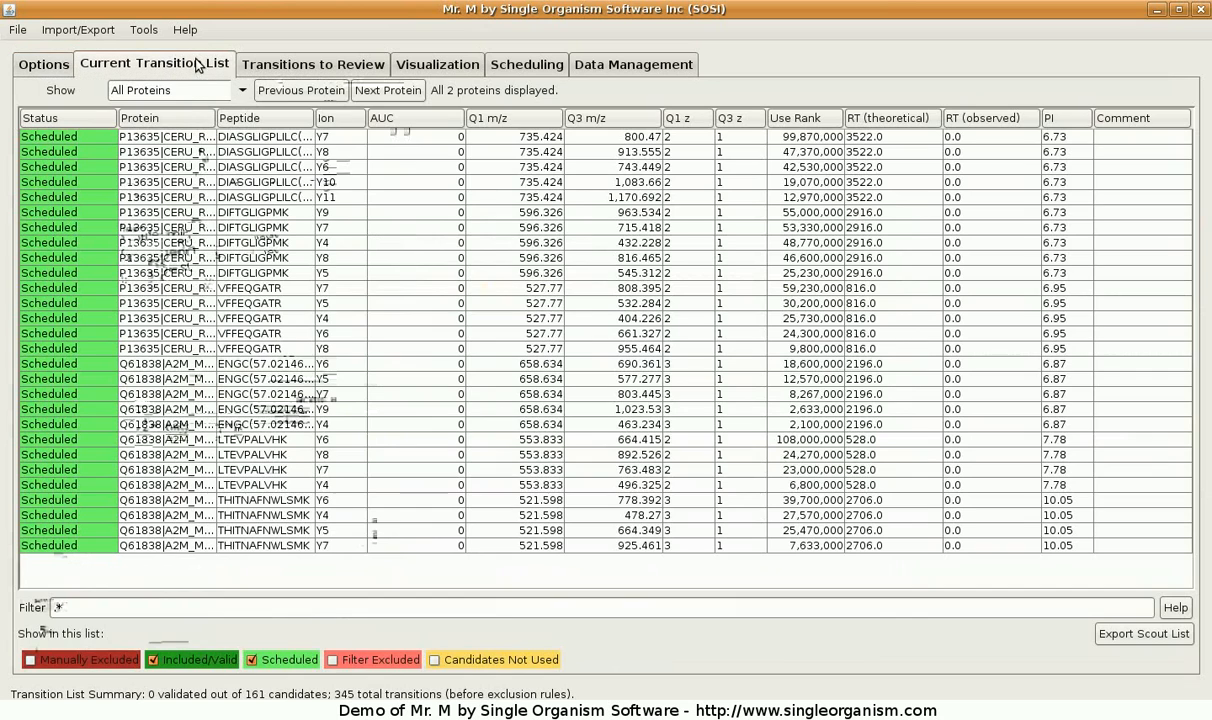
right_click(327, 170)
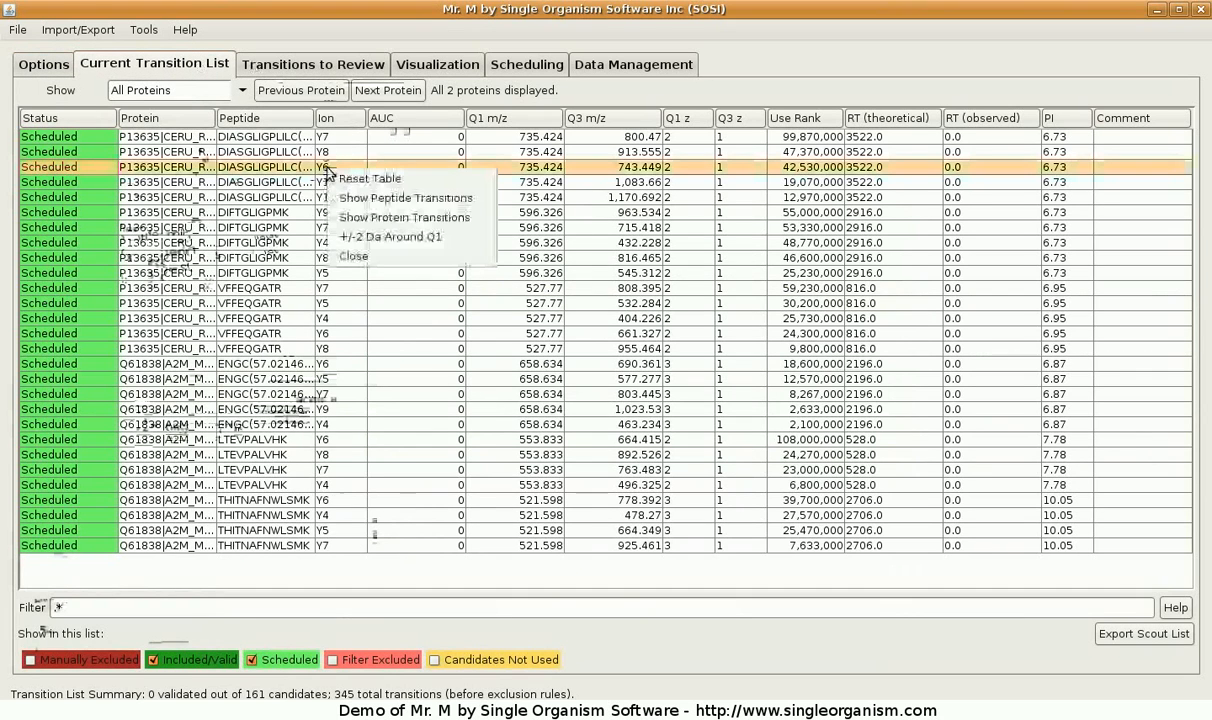
click(375, 198)
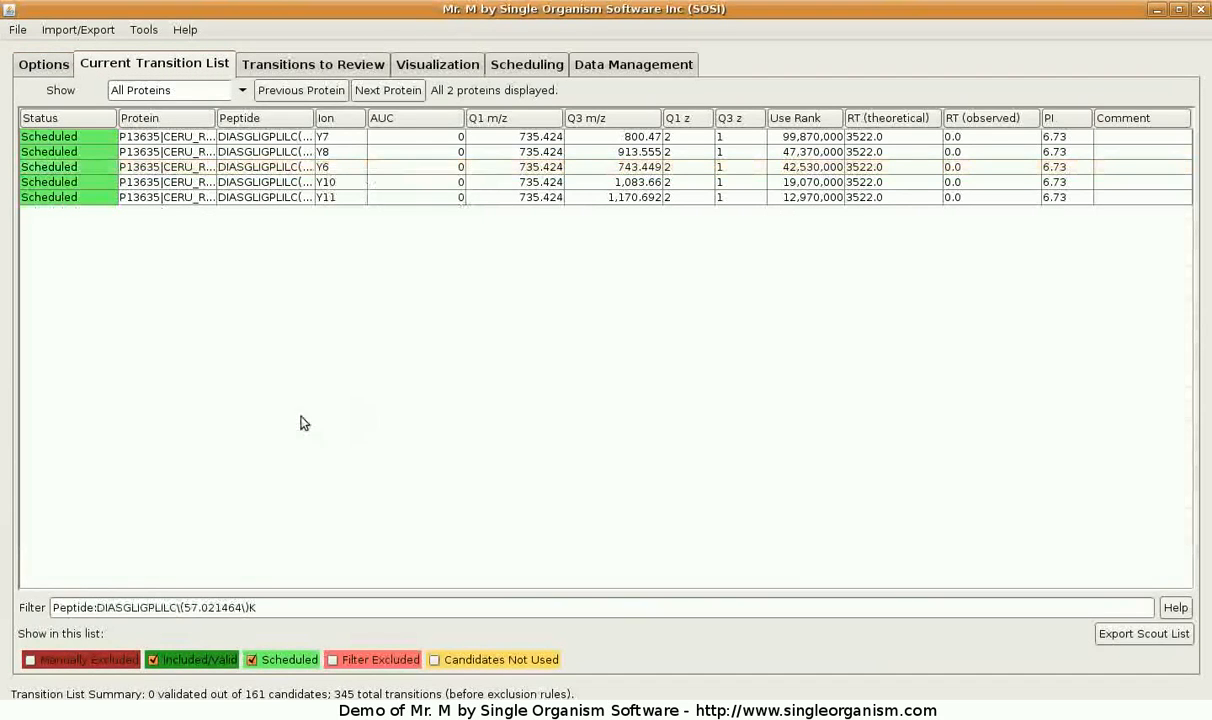
click(298, 607)
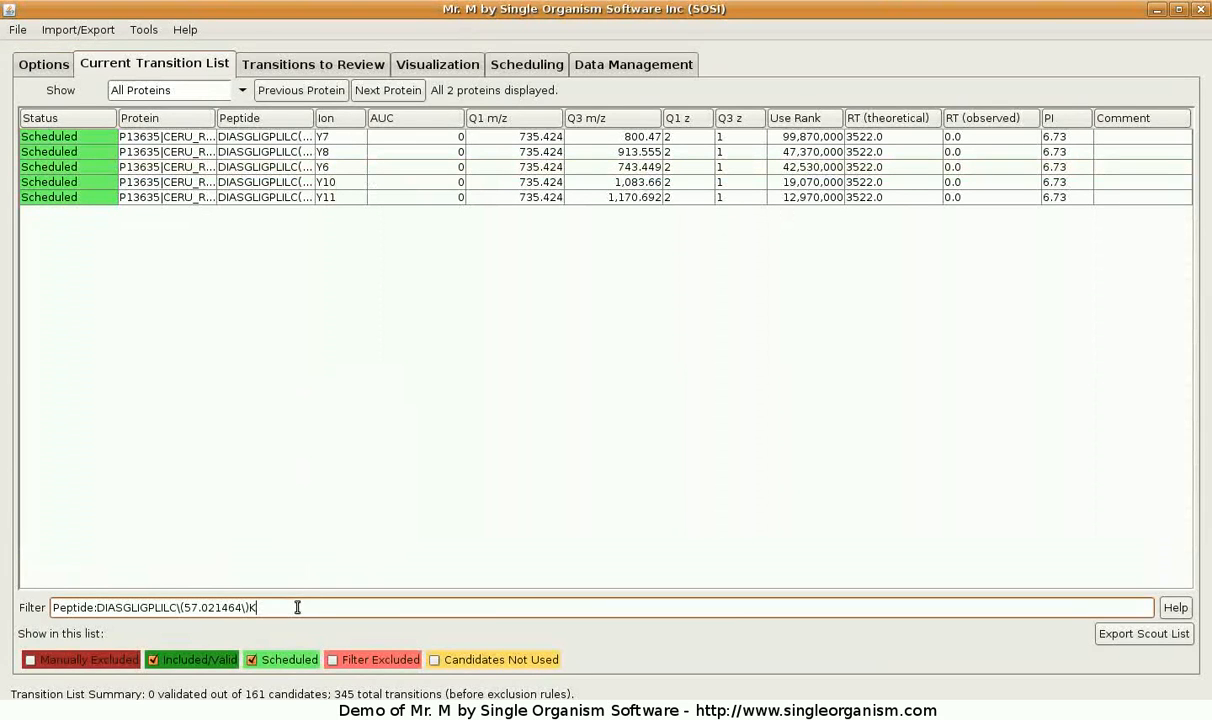
click(436, 660)
click(333, 660)
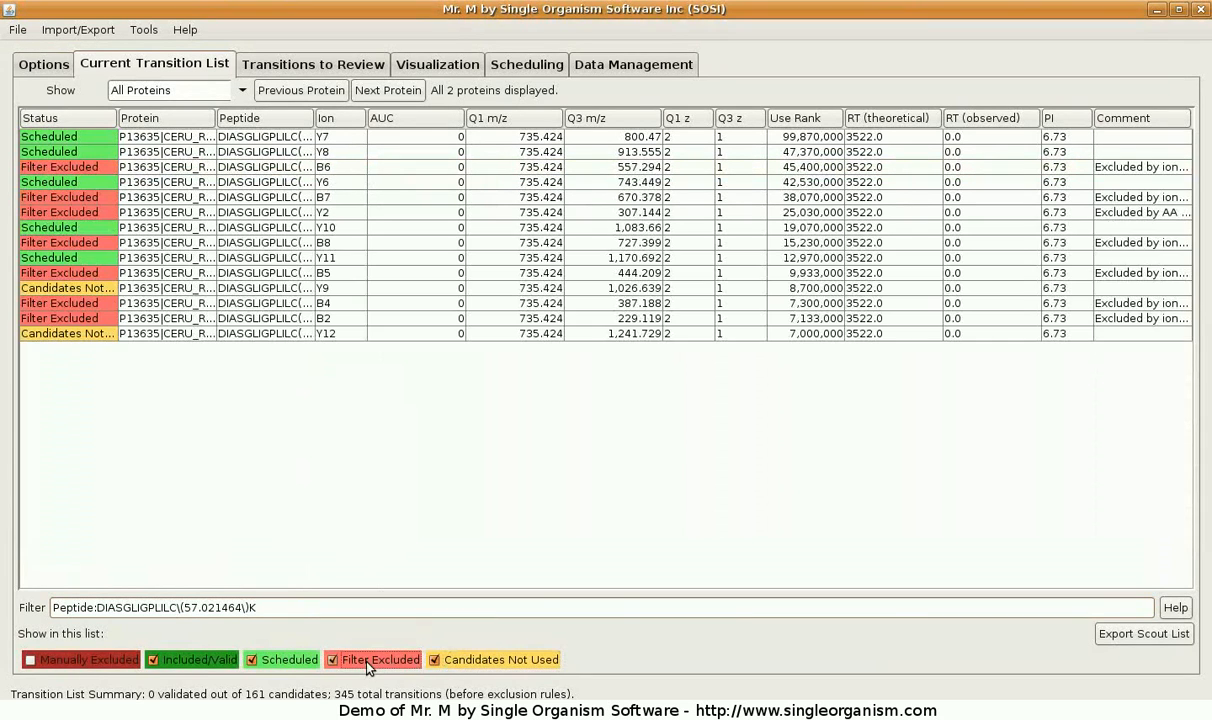
Widen the Peptide column and narrow the observed RT and PI columns to read the B6 transition's comment
drag(316, 118, 365, 134)
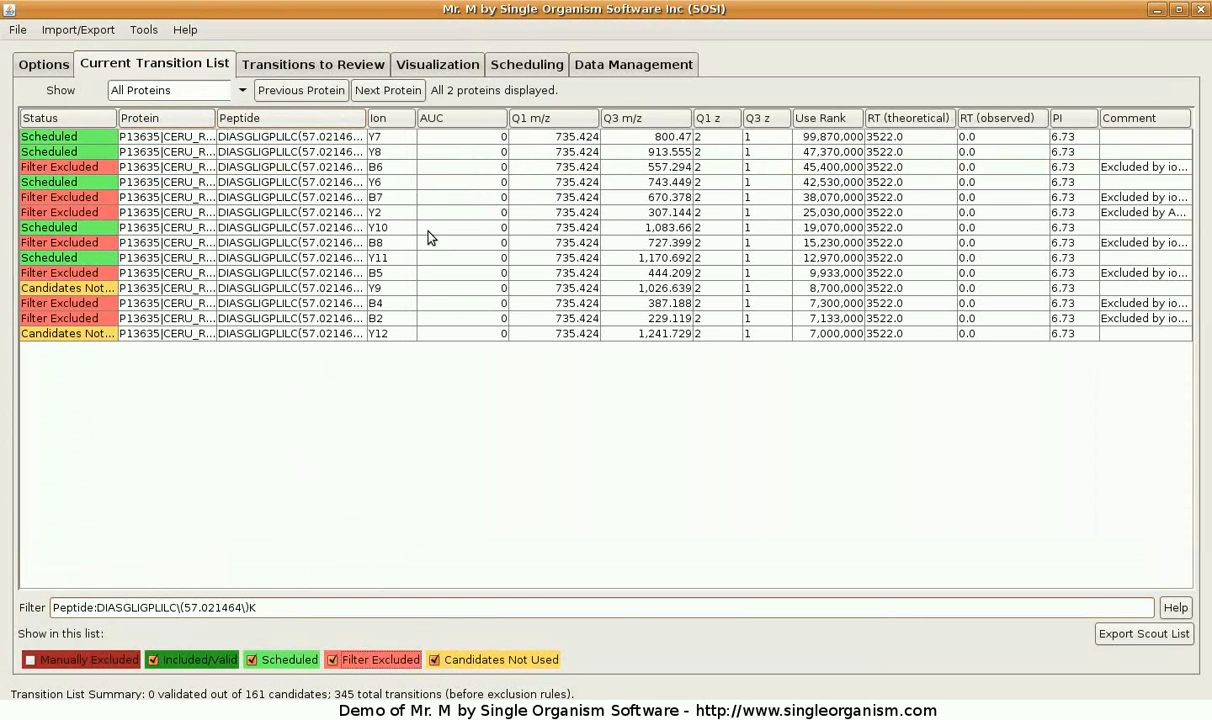
click(377, 167)
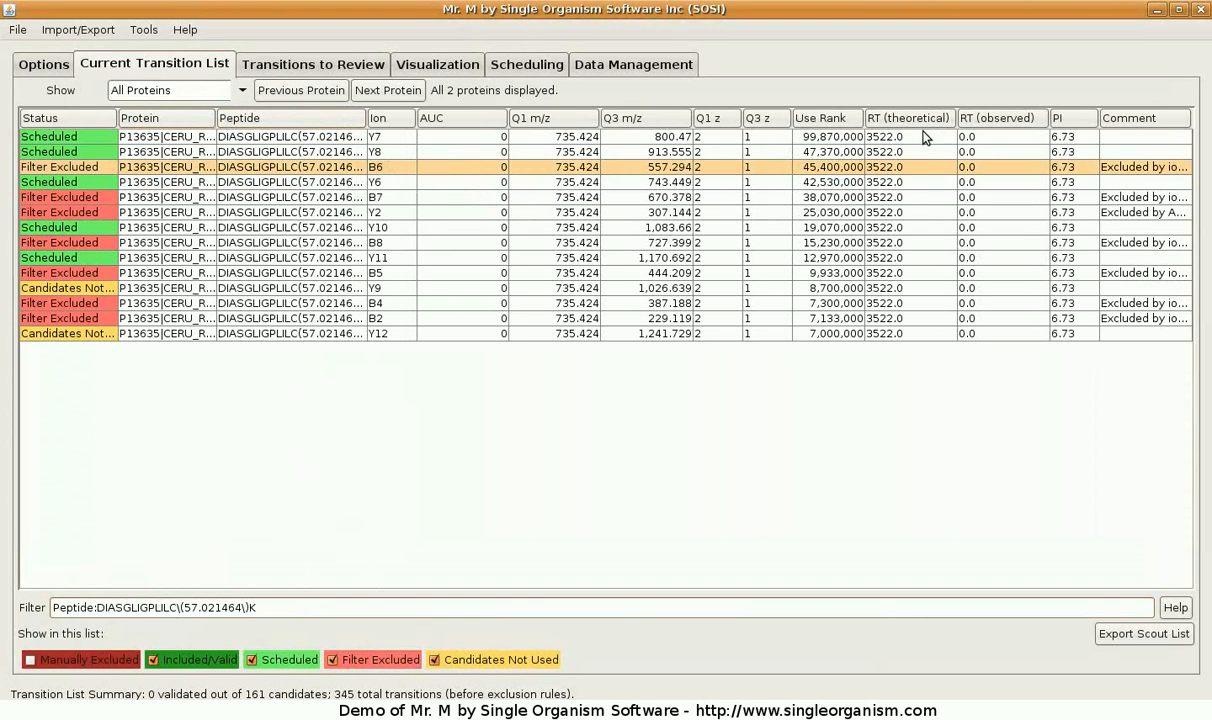
drag(1048, 121, 997, 120)
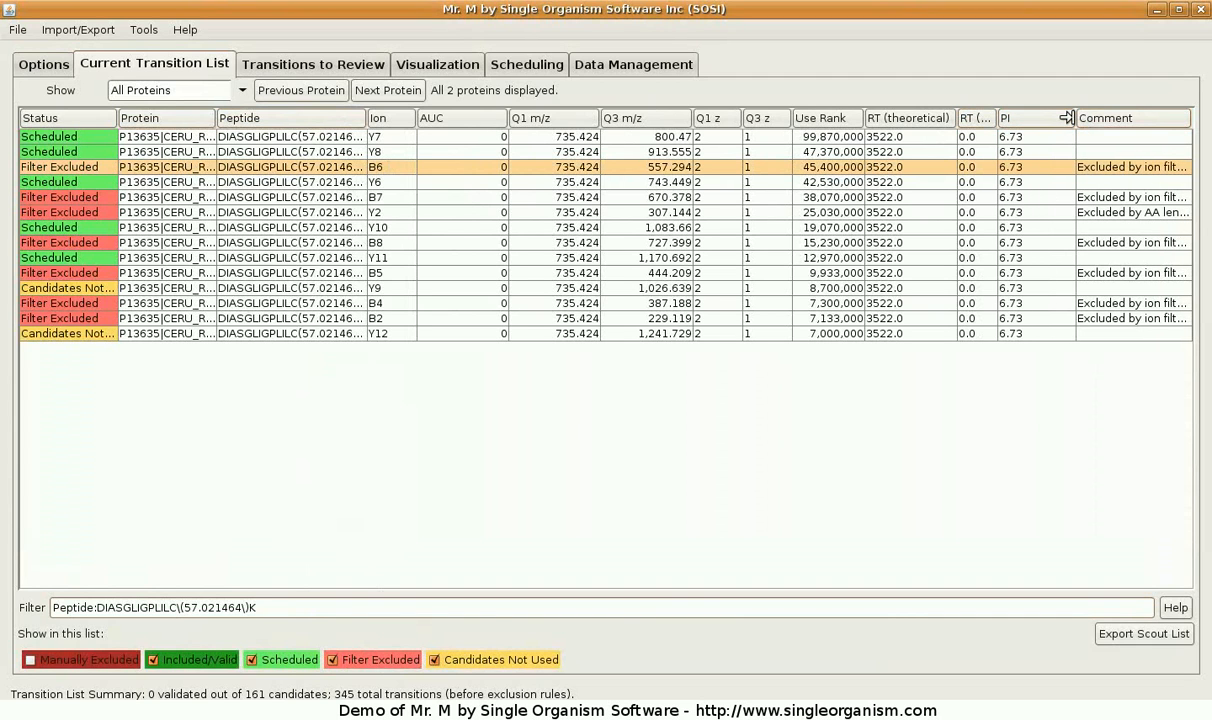
drag(1074, 118, 1042, 118)
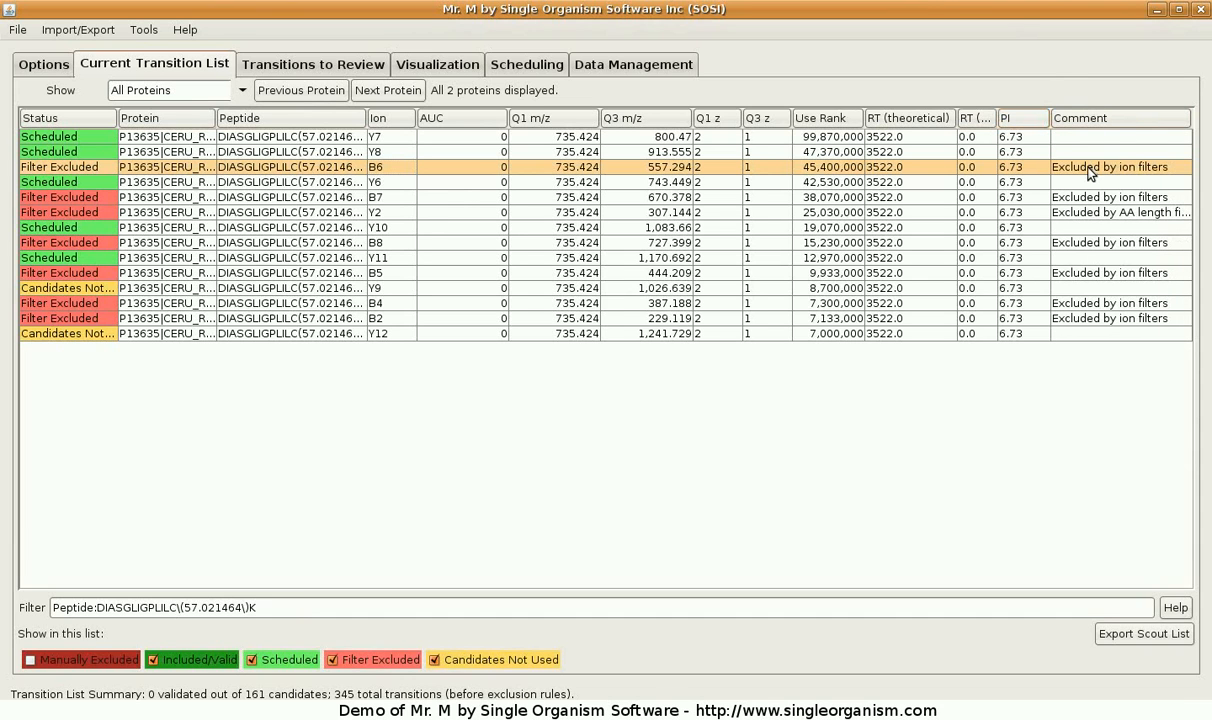
Clear the peptide filter and hide the filter-excluded transitions and unused candidates from the list
right_click(342, 244)
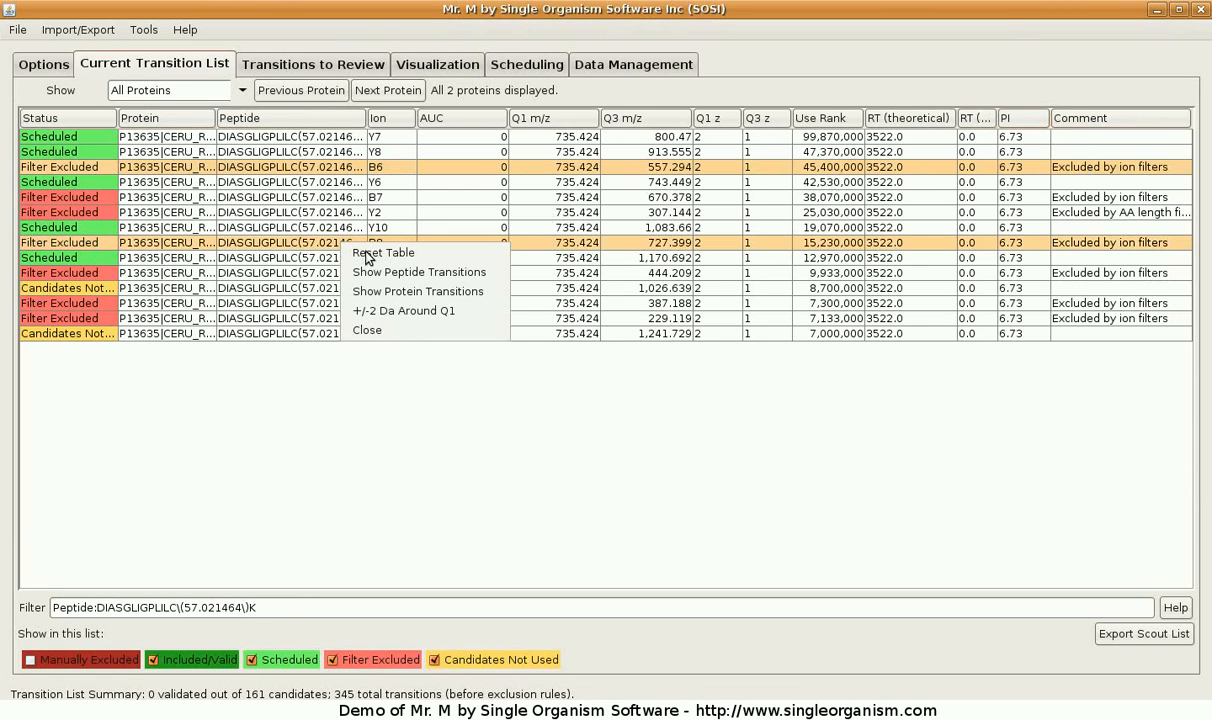
click(385, 331)
click(317, 612)
key(ctrl+a)
key(BackSpace)
click(332, 660)
click(433, 660)
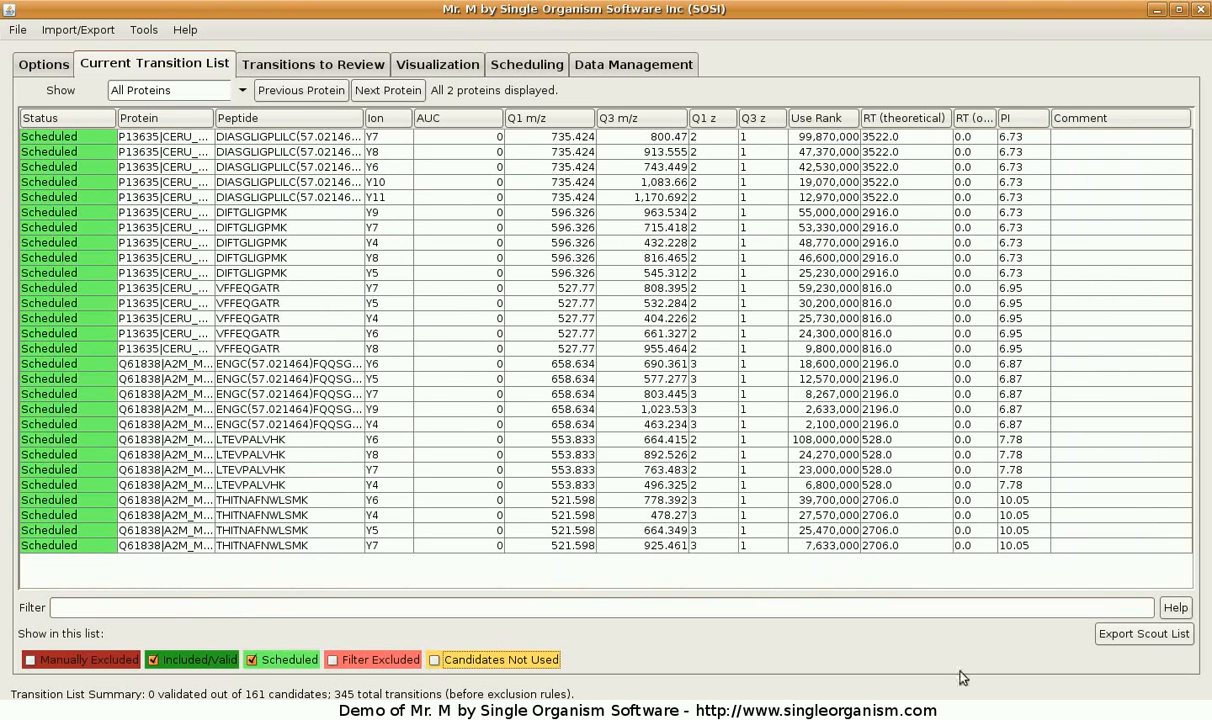
Export the scout list as transition-list.csv in the mrm-demo folder
click(1130, 633)
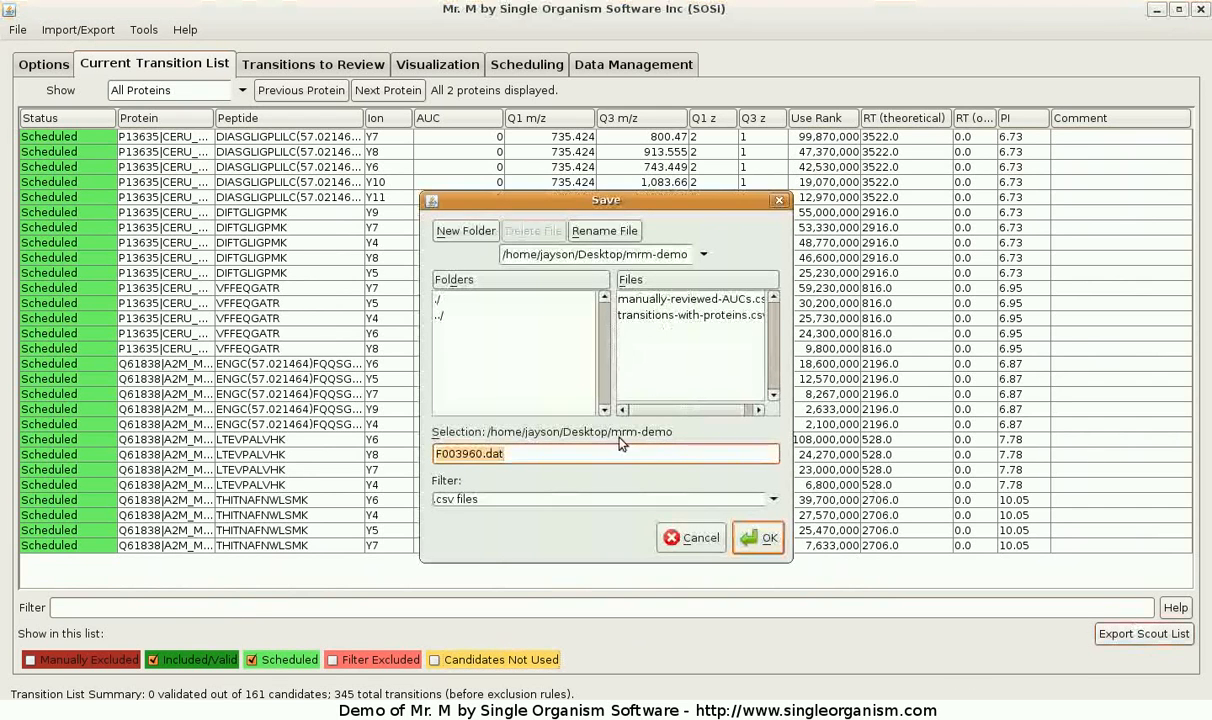
click(615, 446)
key(BackSpace)
key(BackSpace)
key(BackSpace)
key(BackSpace)
key(BackSpace)
key(BackSpace)
key(BackSpace)
key(BackSpace)
key(BackSpace)
key(BackSpace)
key(BackSpace)
text(transition-list.csv)
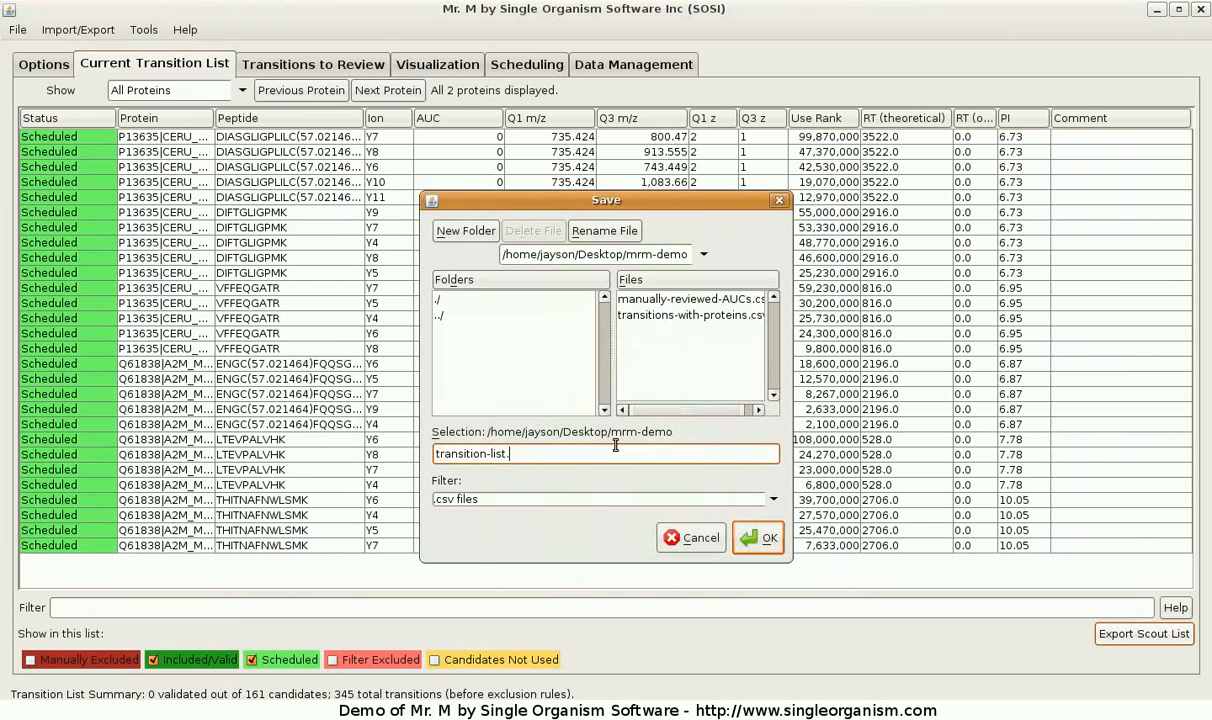
click(749, 539)
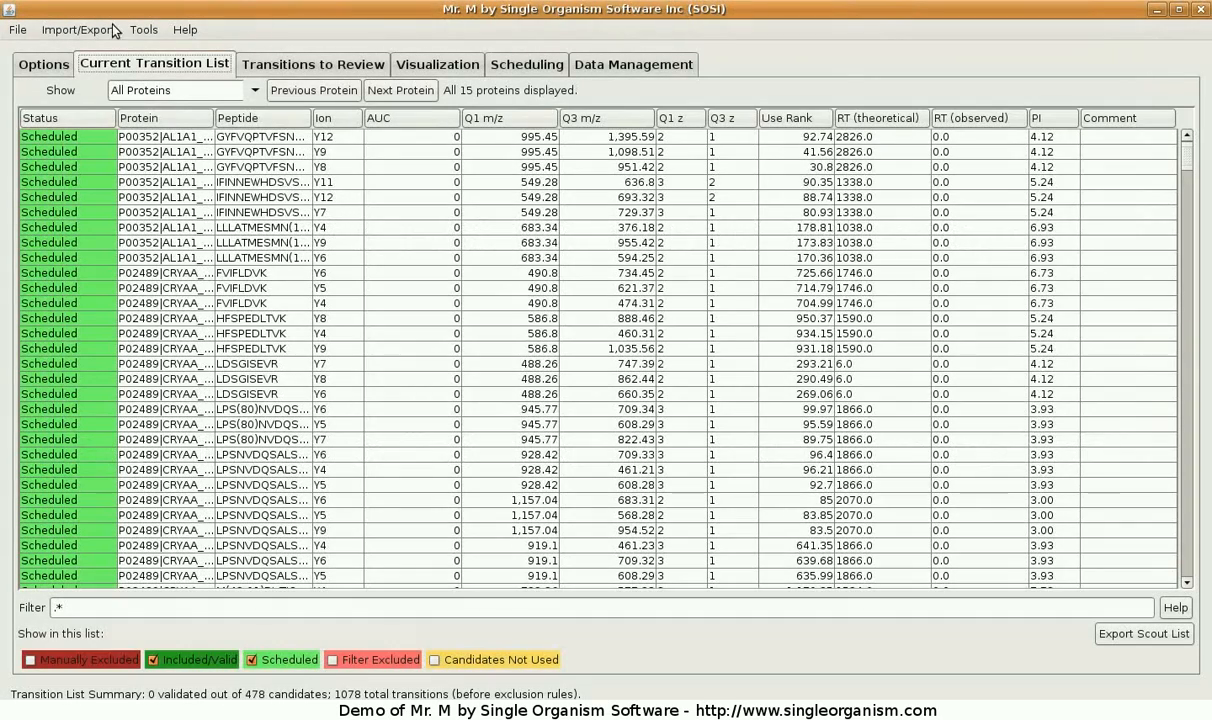
Import the MRM data files 3d_a.mzXML through 3d_d.mzXML and 93yS_a.mzXML through 93yS_d.mzXML from the mrm-demo folder
click(108, 33)
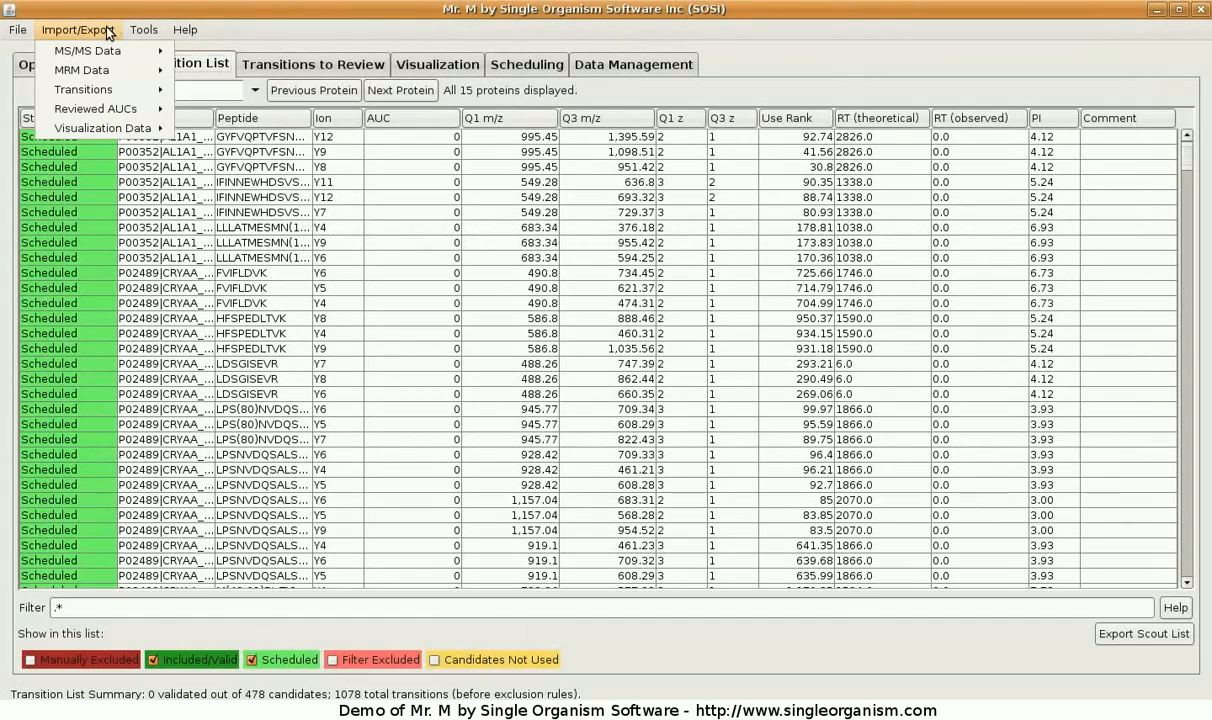
mouse_move(109, 66)
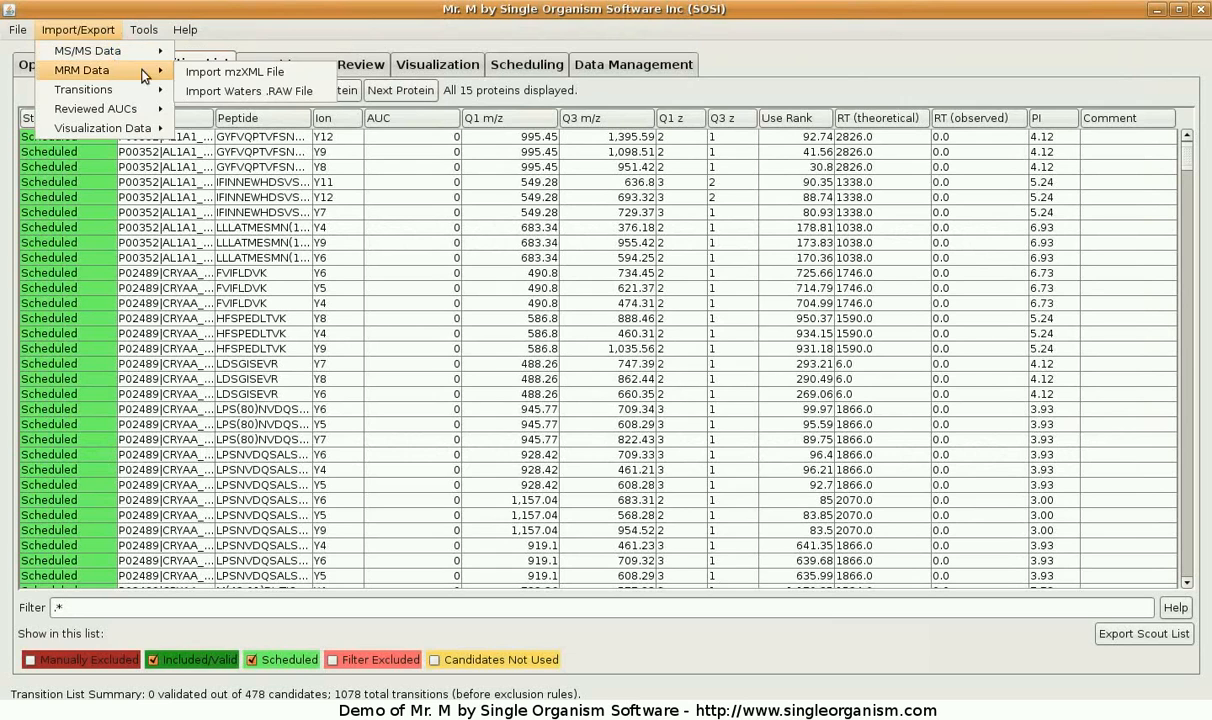
click(216, 74)
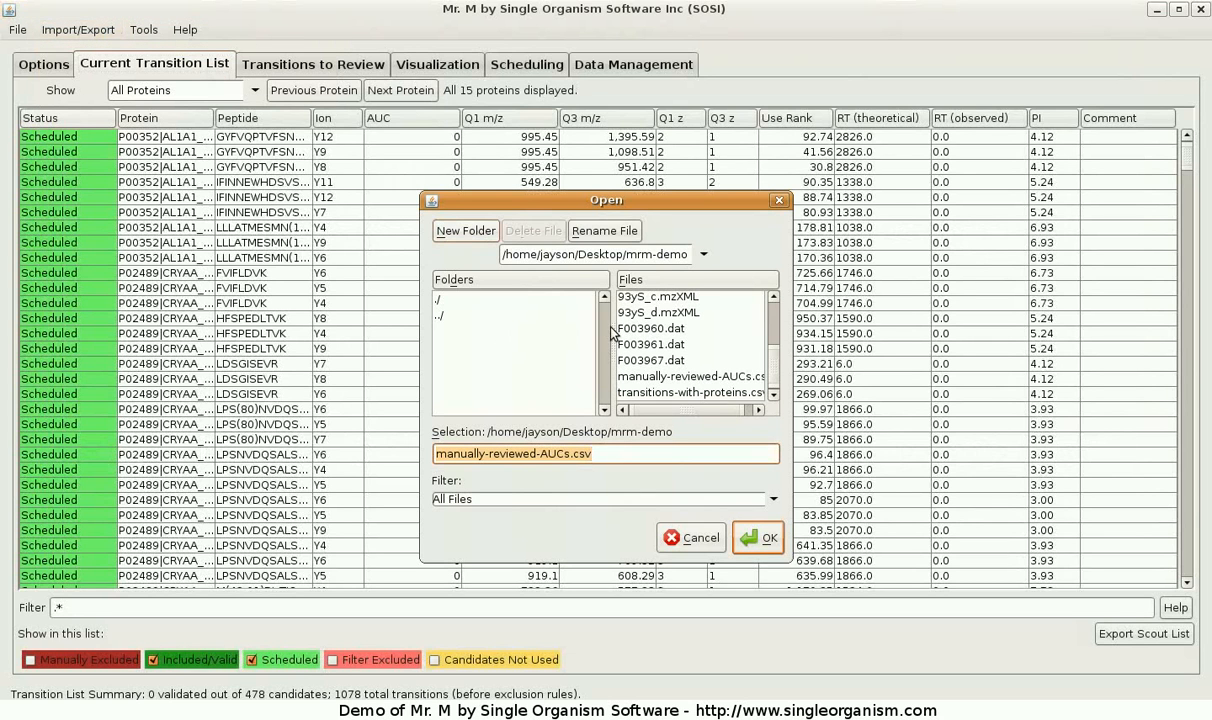
scroll(740, 345, up, 2)
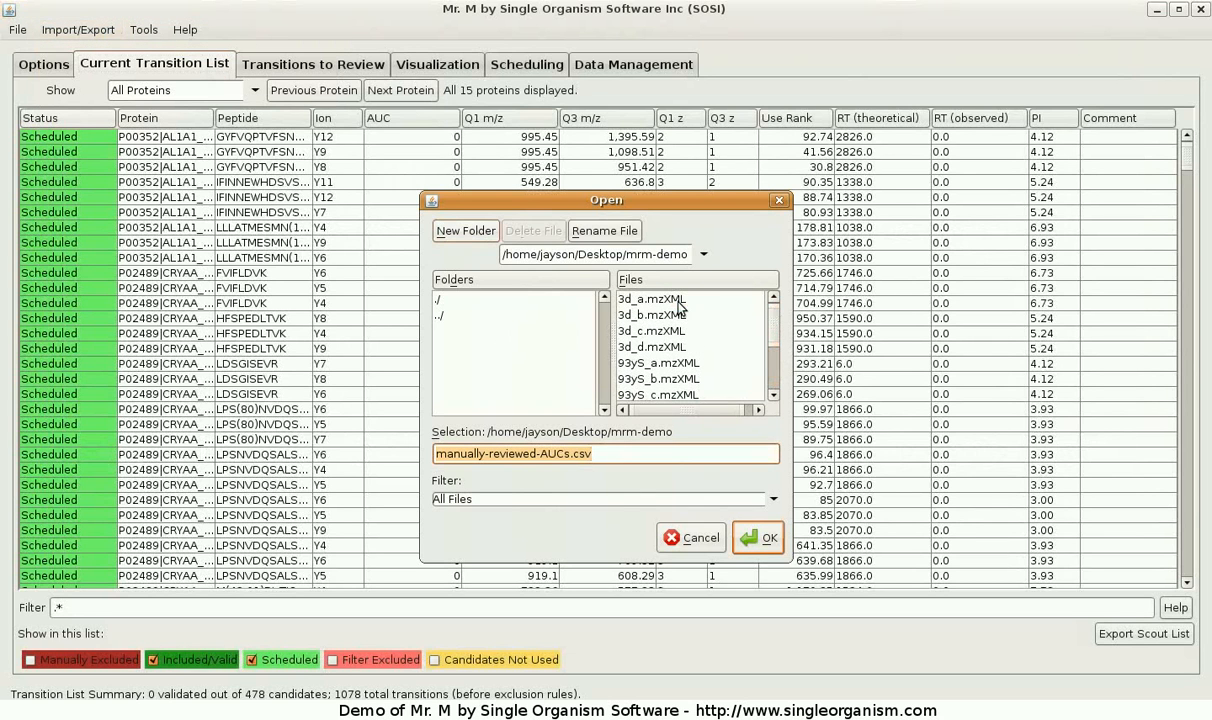
click(648, 297)
drag(775, 330, 776, 348)
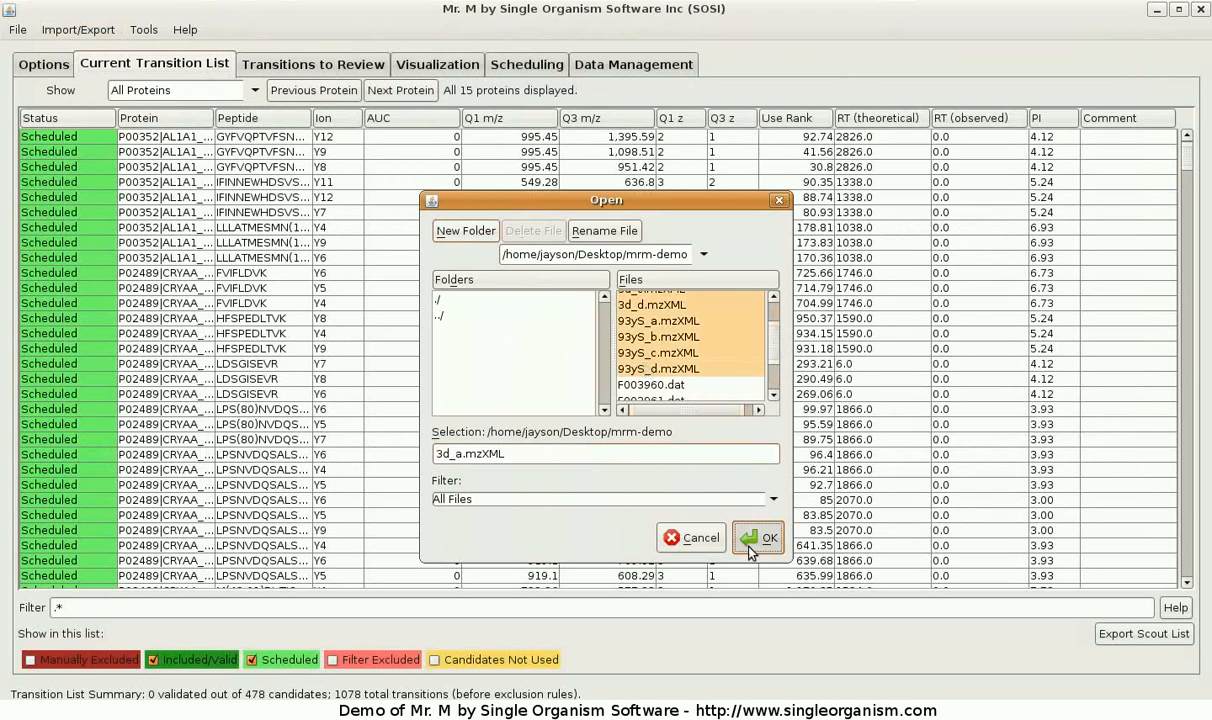
click(758, 538)
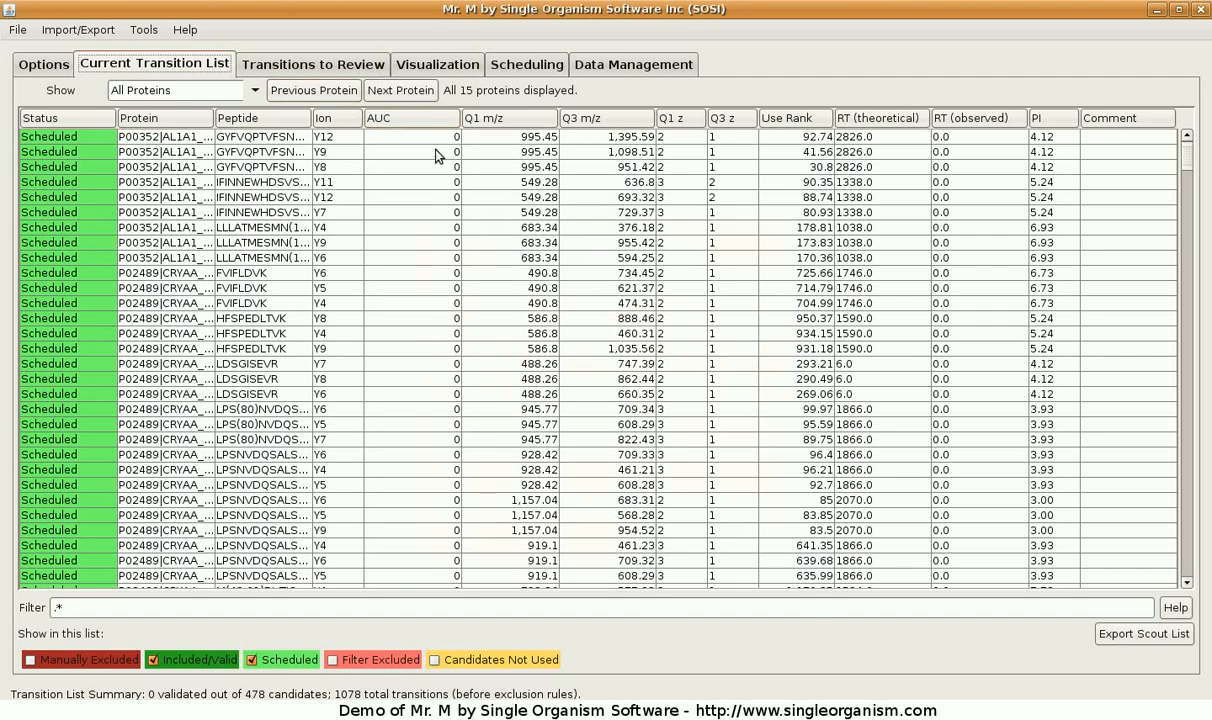
Display the transitions for review, view the 3d_b.mzXML run, and switch the review to the Interpolated data
click(358, 66)
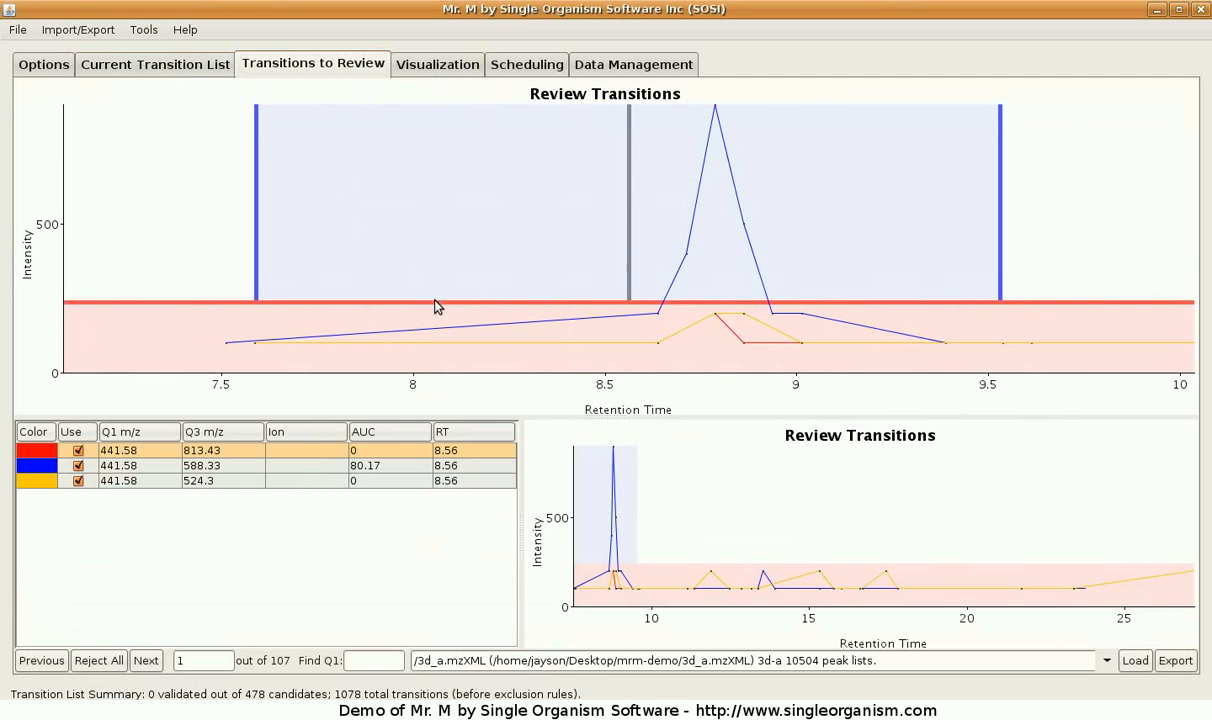
click(519, 664)
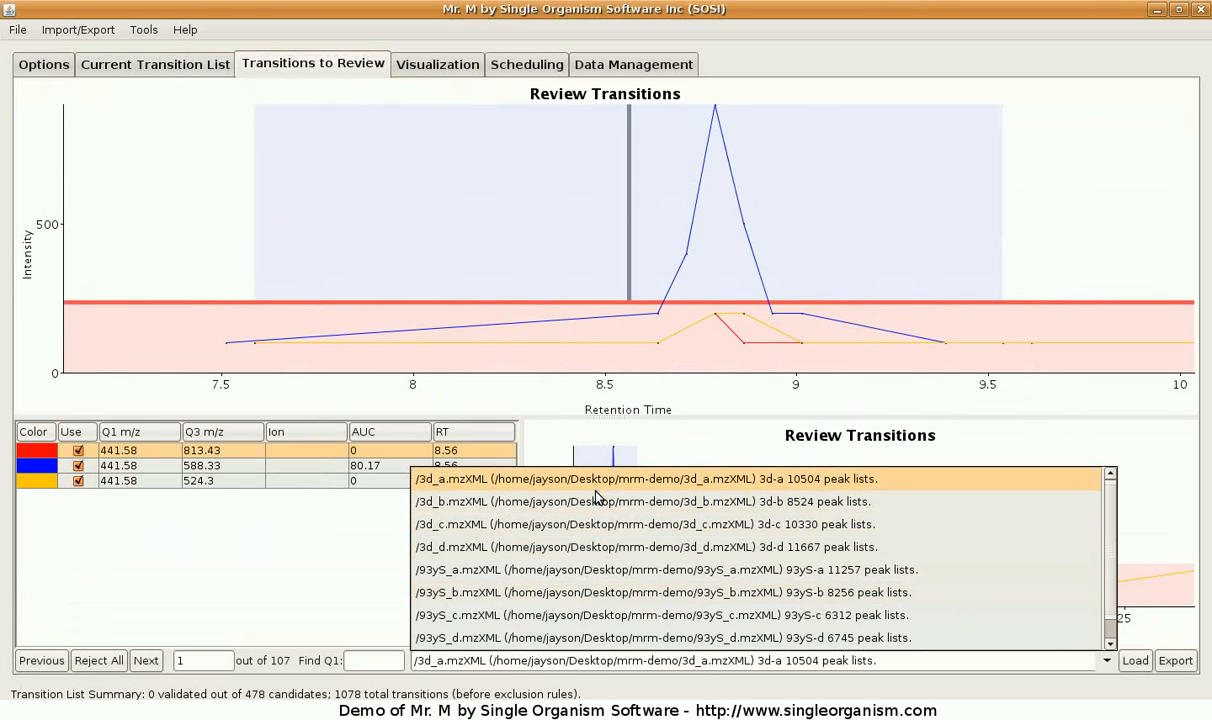
click(597, 501)
click(544, 662)
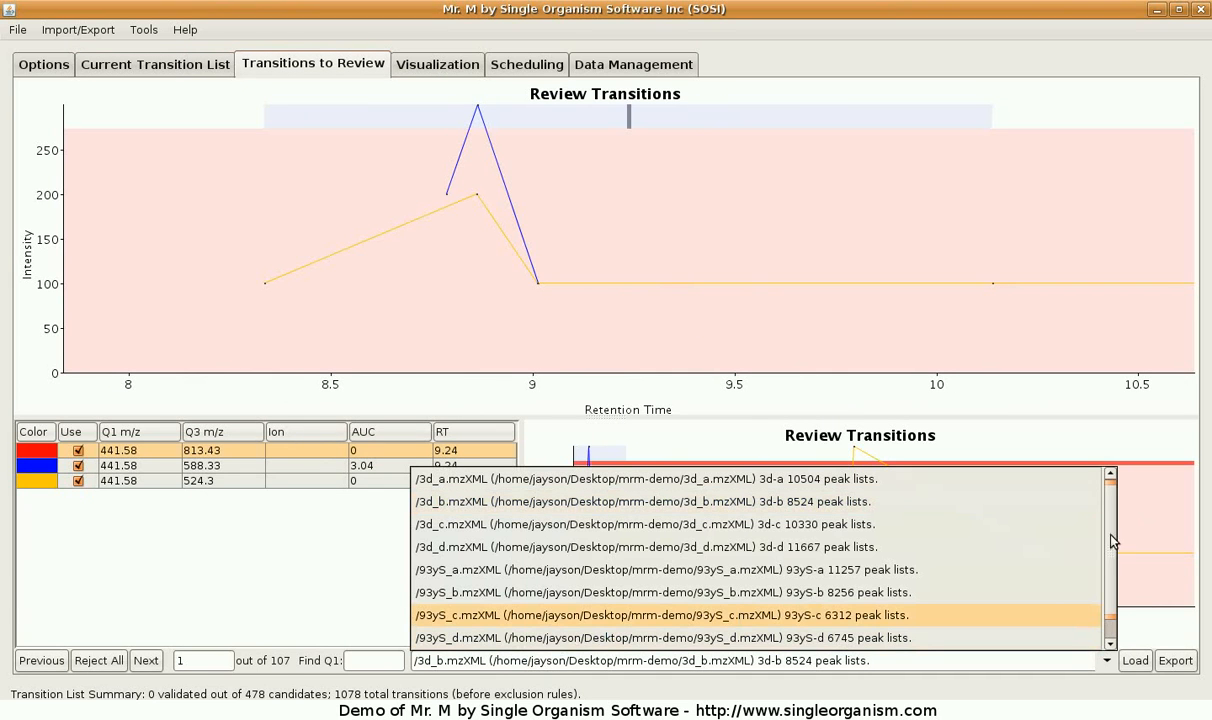
scroll(1108, 596, down, 1)
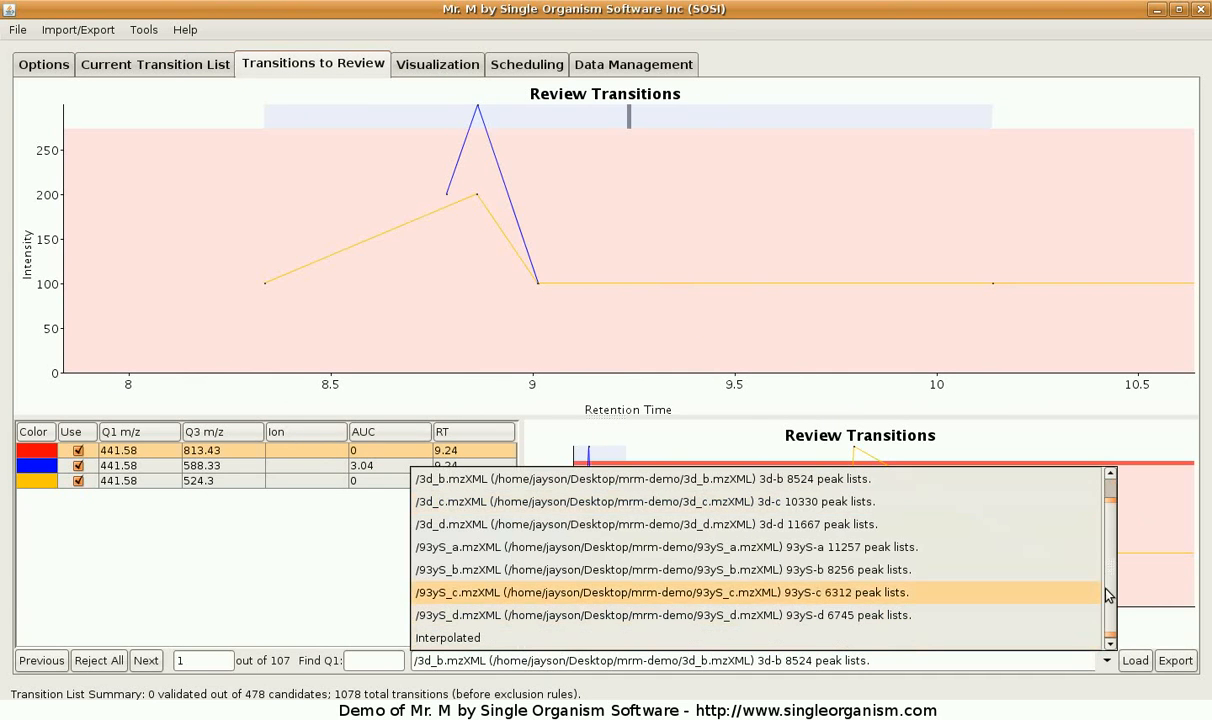
click(870, 640)
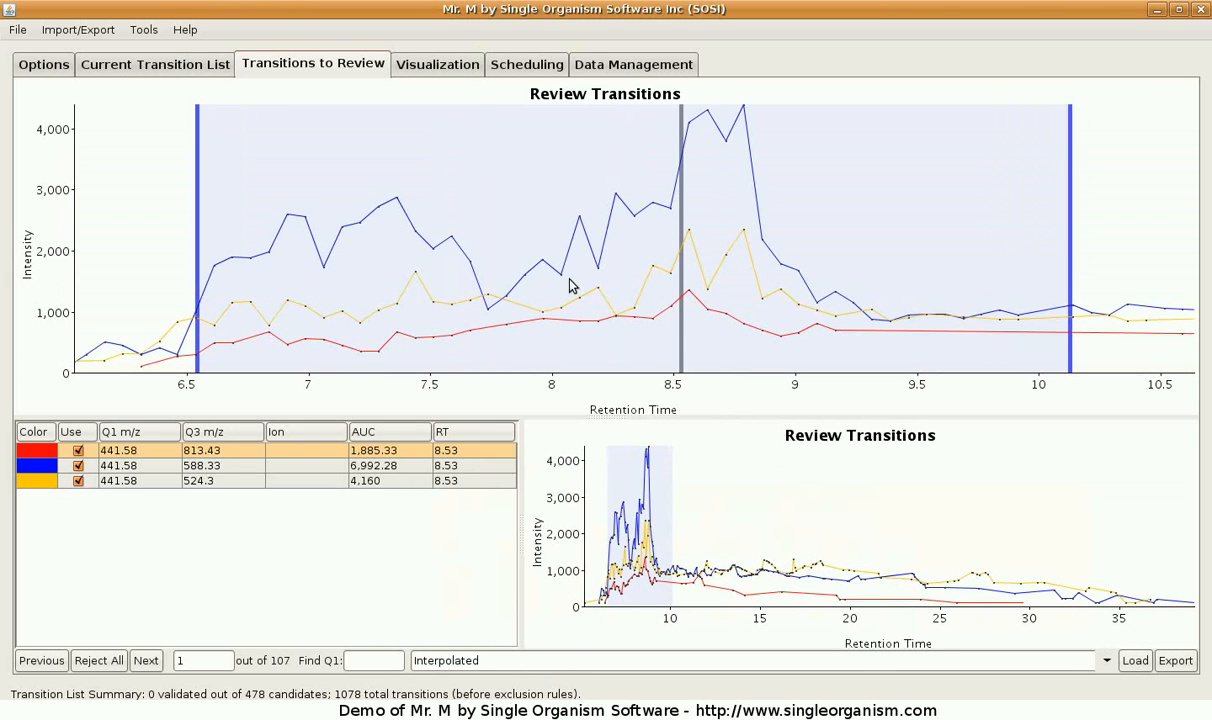
Exclude all three transitions of the Q1 441.58 set from use and reject the whole set
click(78, 451)
click(78, 466)
click(78, 481)
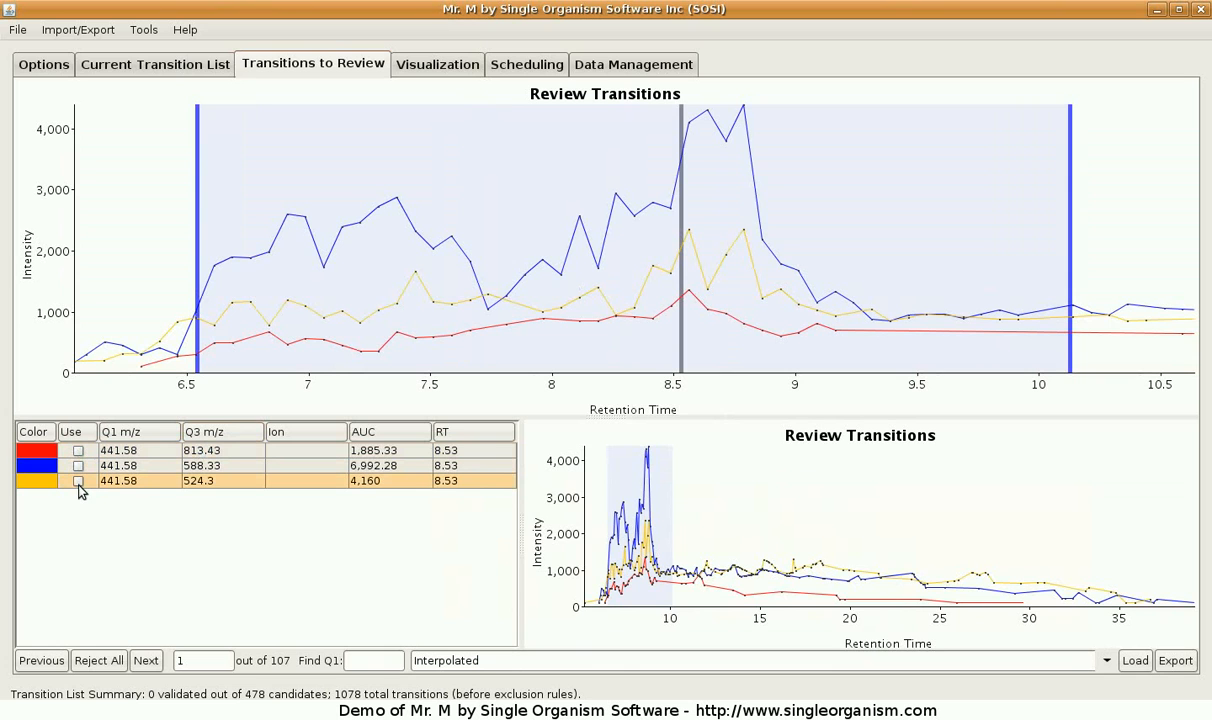
click(95, 662)
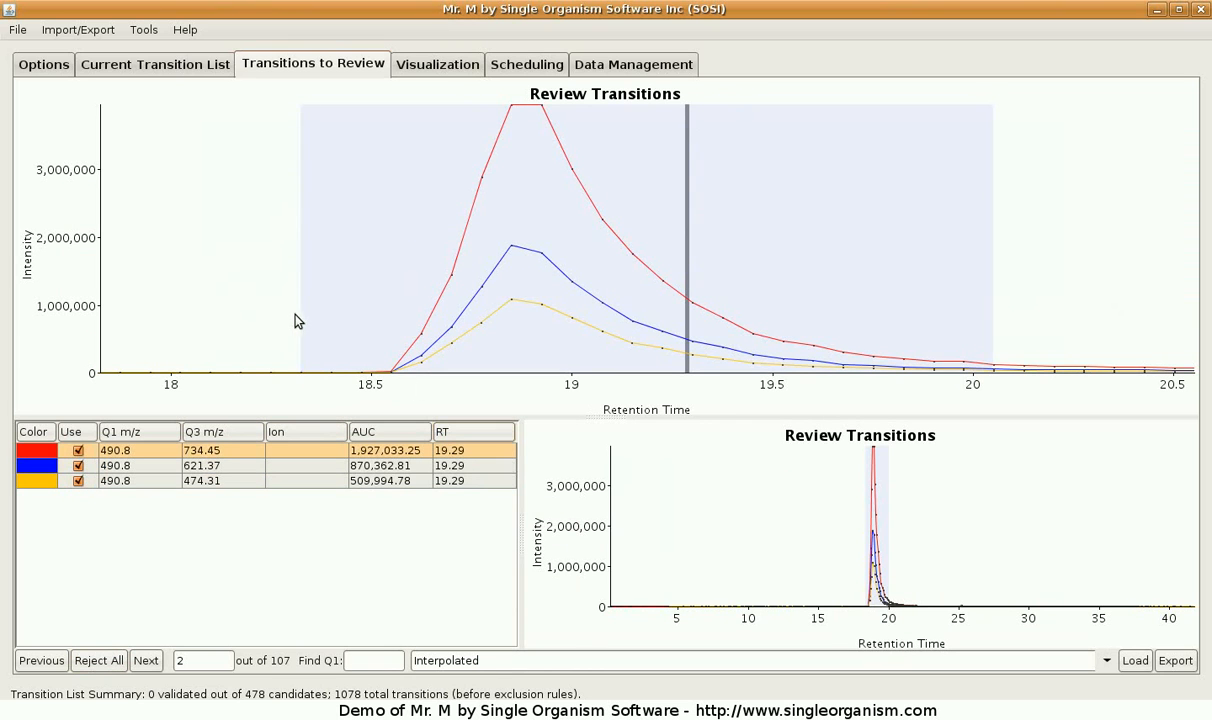
Set the Q1 490.8 peak window to about 18.47–20.22 and move its retention time marker to 18.9
drag(304, 318, 357, 325)
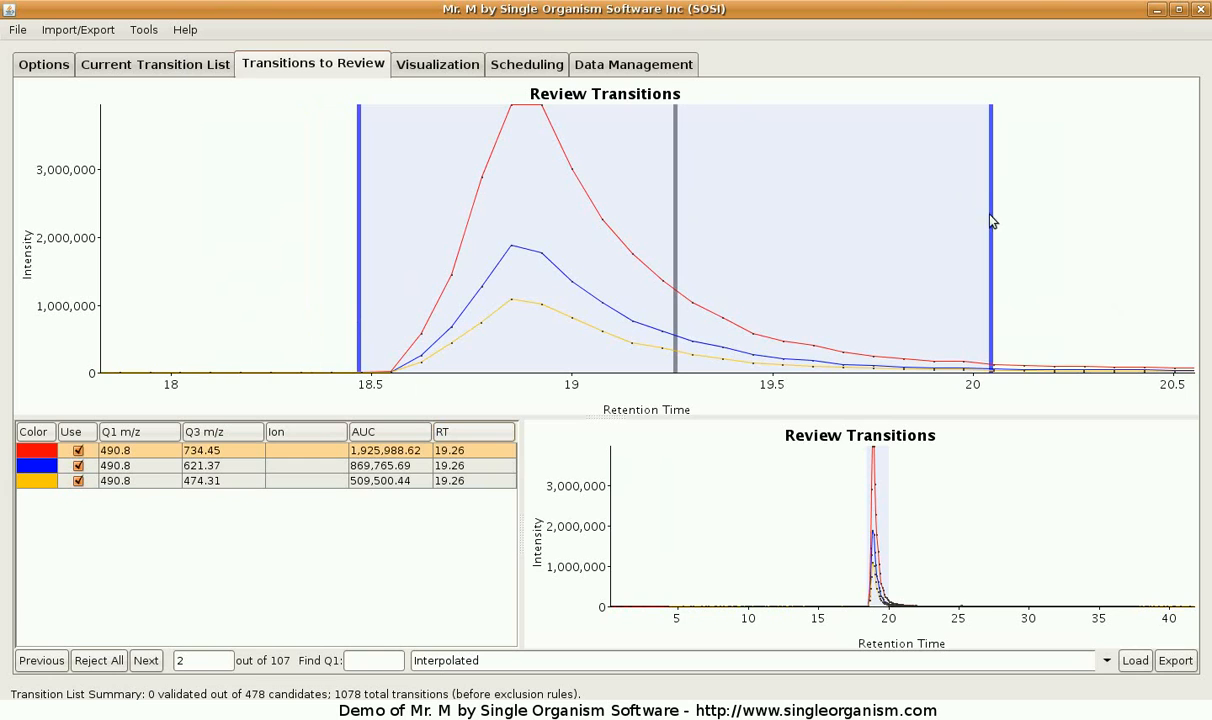
drag(992, 222, 1065, 246)
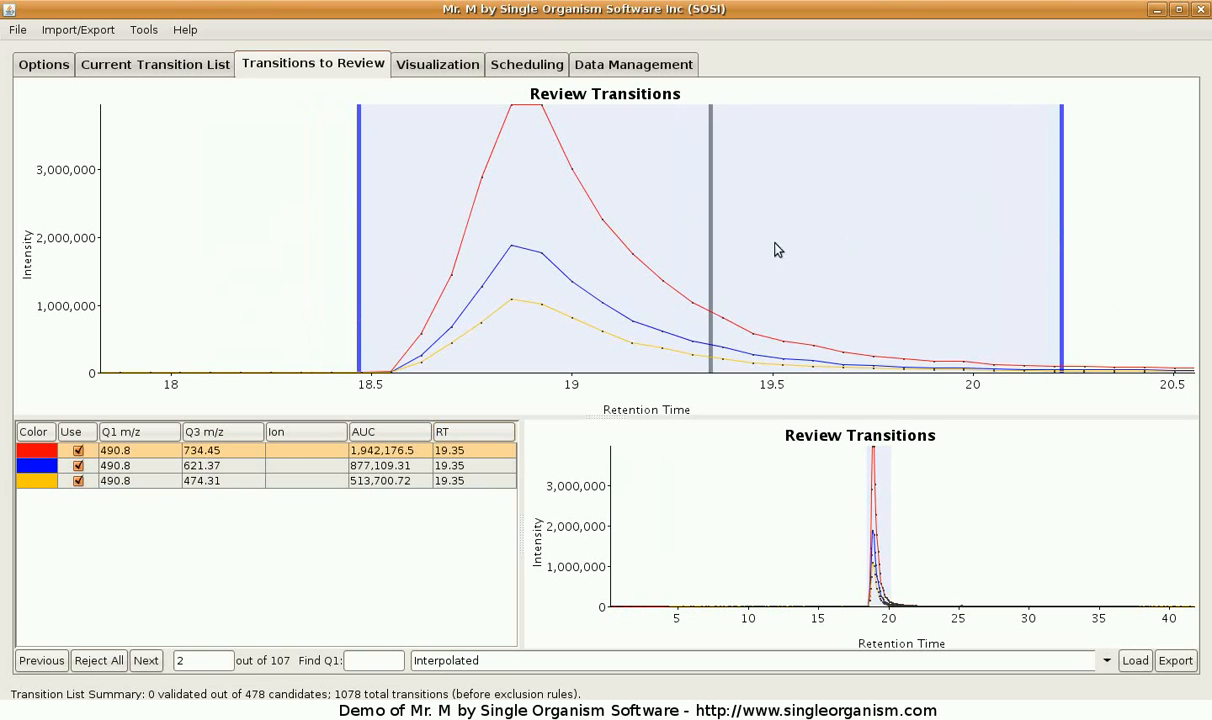
drag(716, 255, 533, 251)
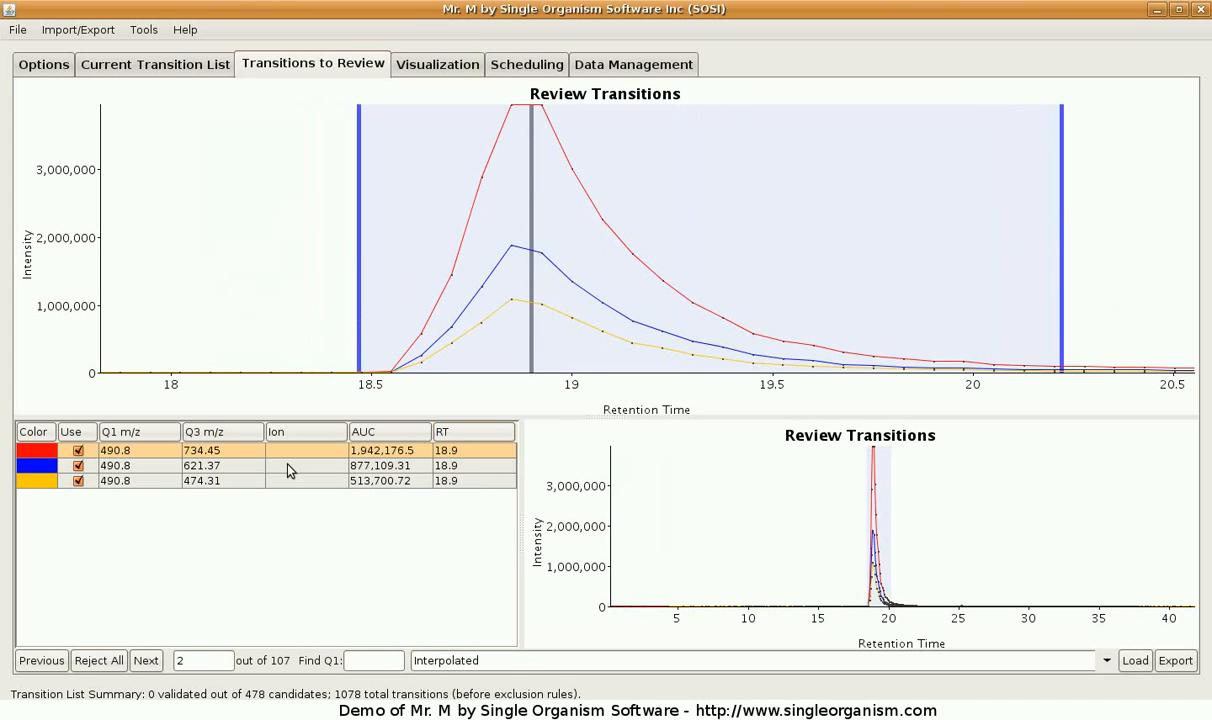
Accept the Q1 490.8 transition set and reject all transitions of the Q1 496.23 and 523.6 sets
click(147, 661)
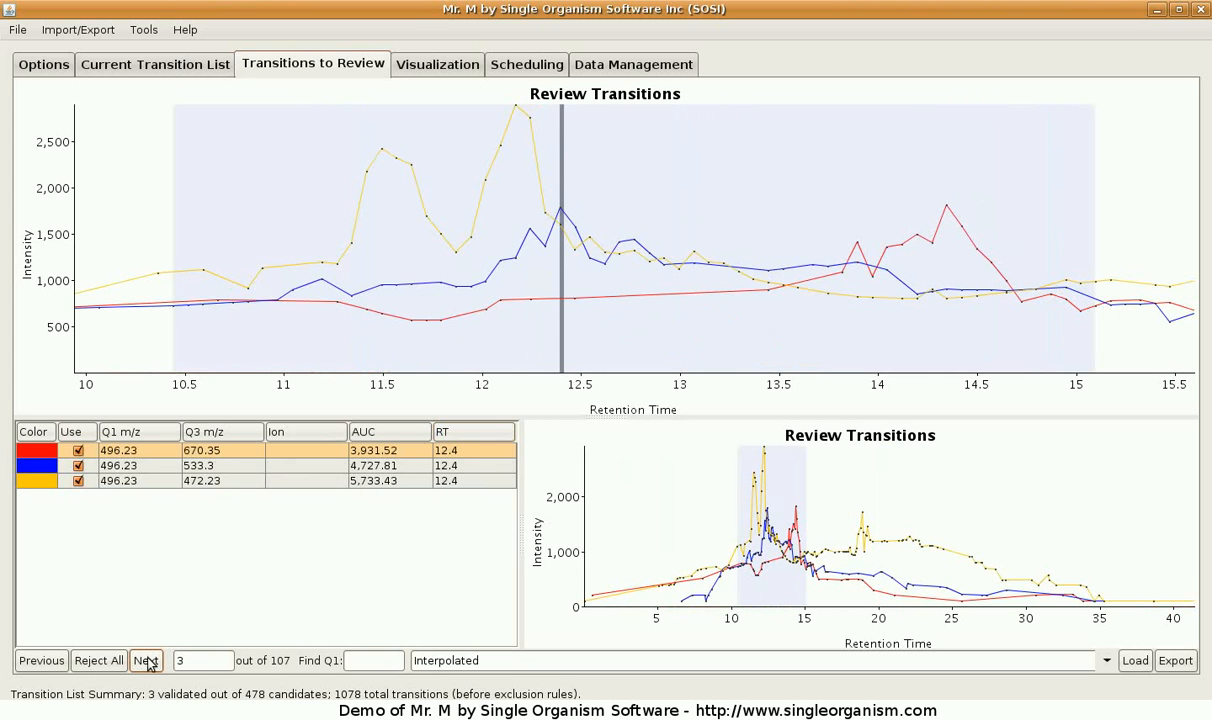
click(112, 666)
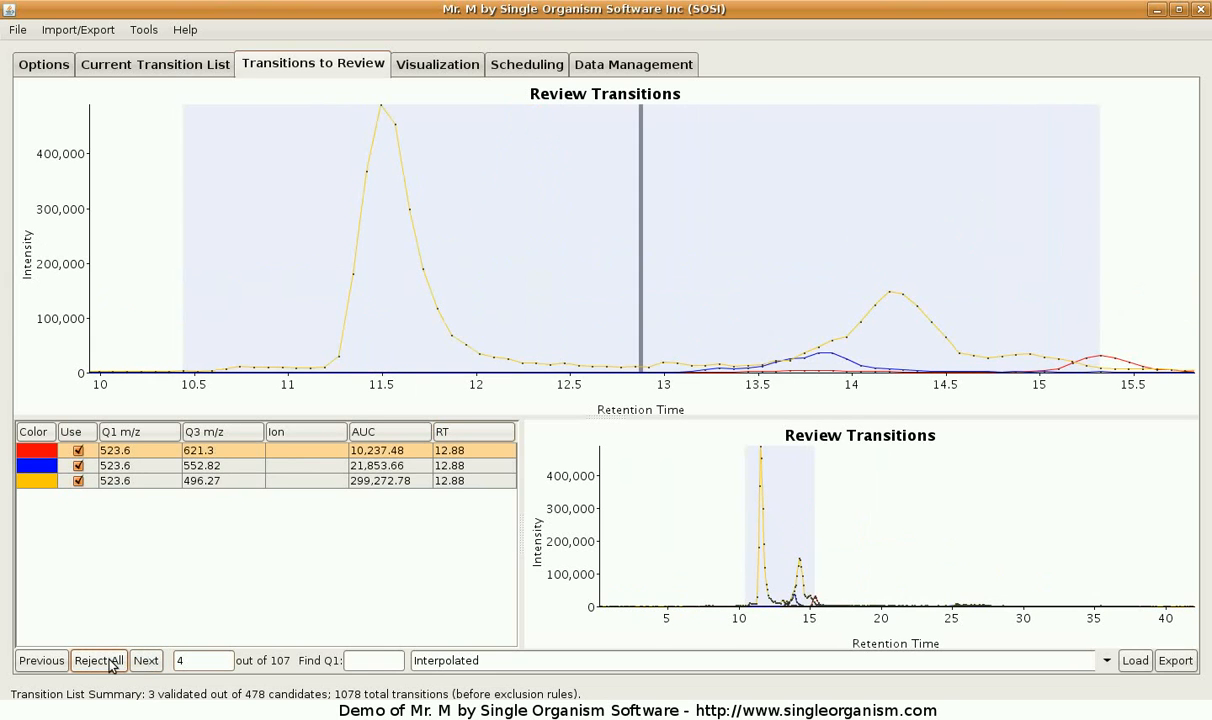
click(112, 666)
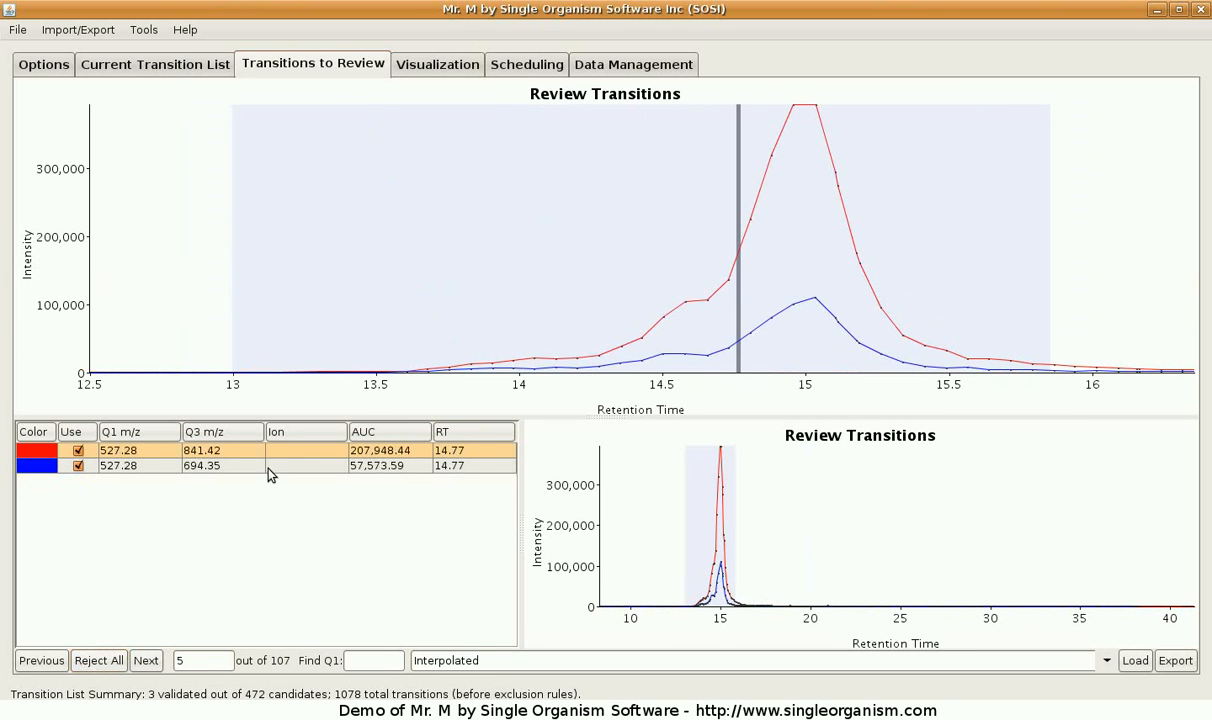
Move the start of the Q1 527.28 peak window to about 13.45 and show the full retention time range
drag(235, 350, 366, 352)
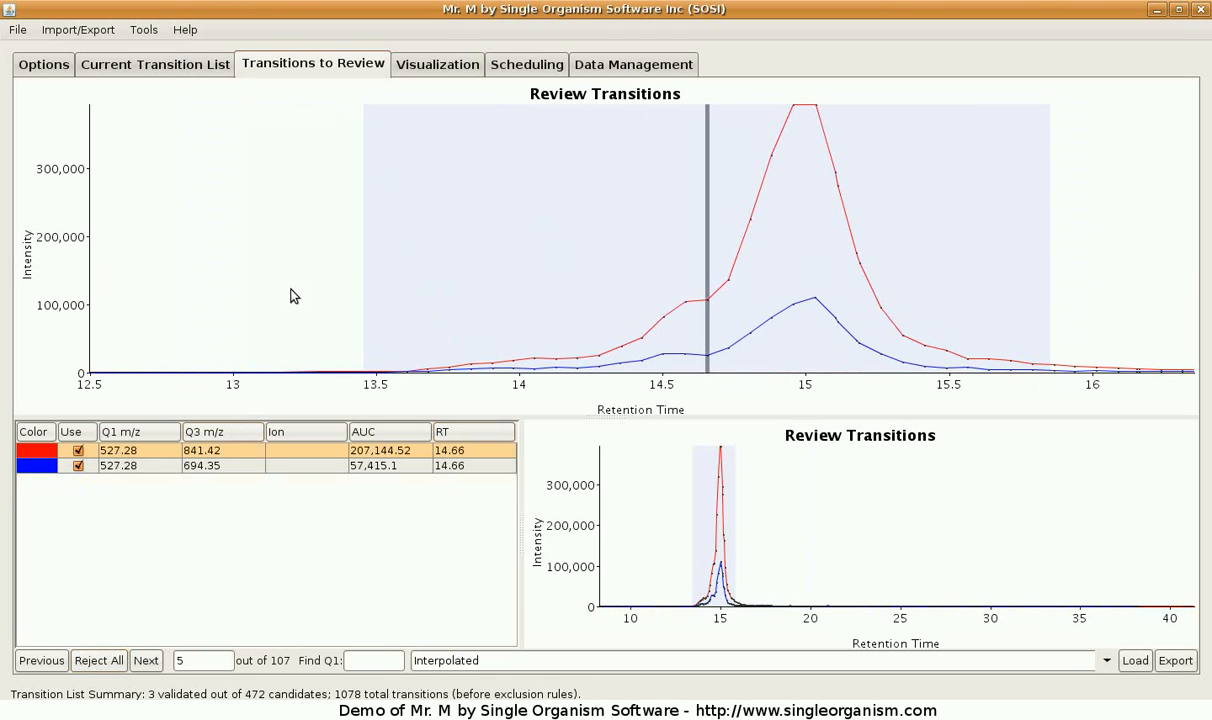
drag(304, 300, 293, 296)
drag(207, 245, 387, 379)
drag(292, 303, 285, 280)
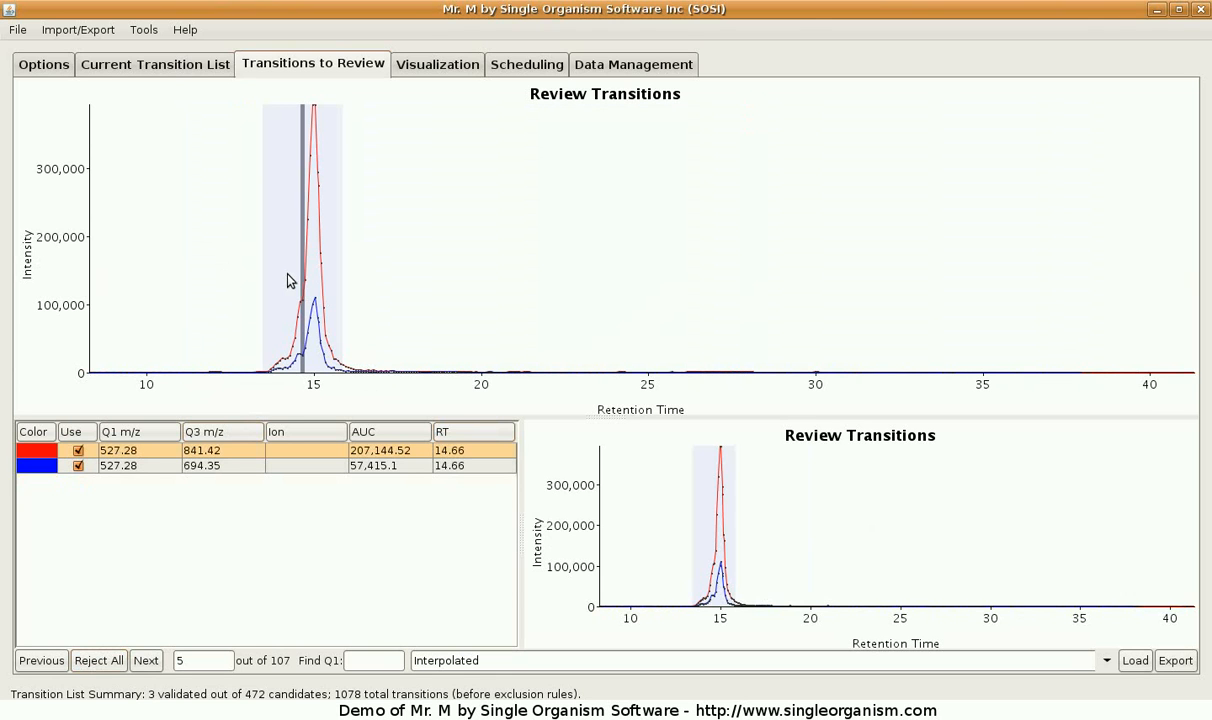
Find the transition set with Q1 622 and move the start of its peak window to about 16.5
click(363, 661)
text(622)
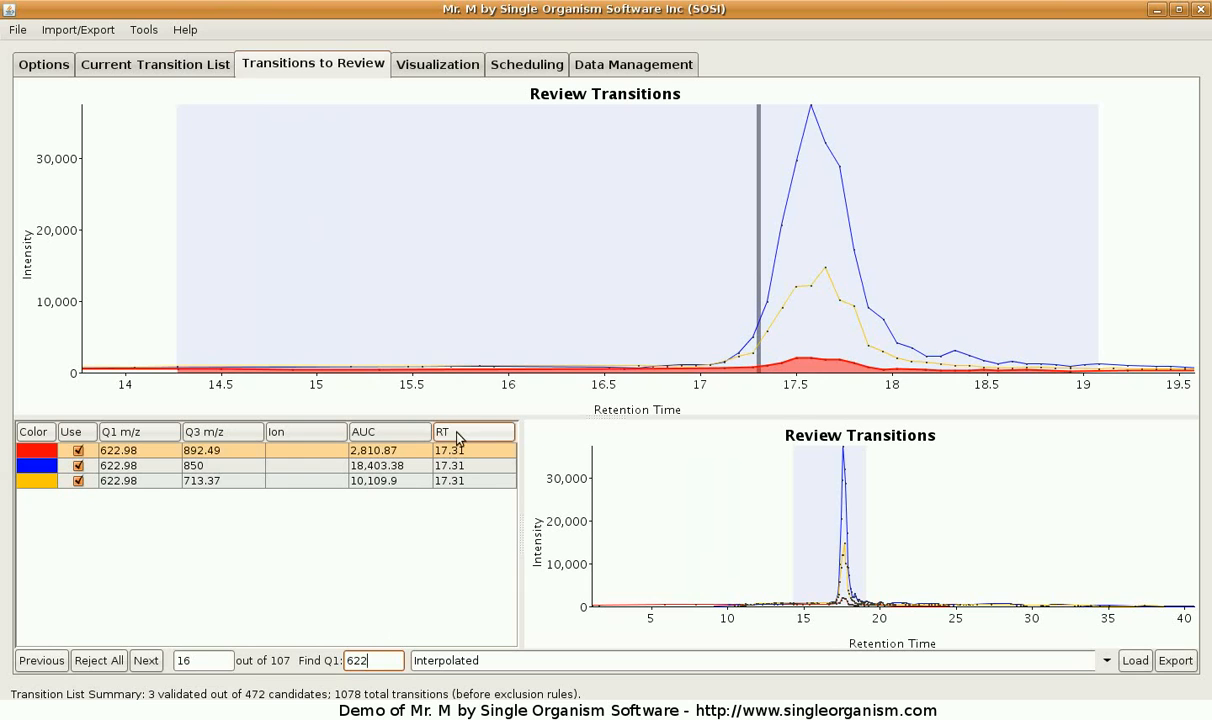
mouse_move(179, 284)
mouse_down()
mouse_move(619, 279)
mouse_move(603, 283)
mouse_up()
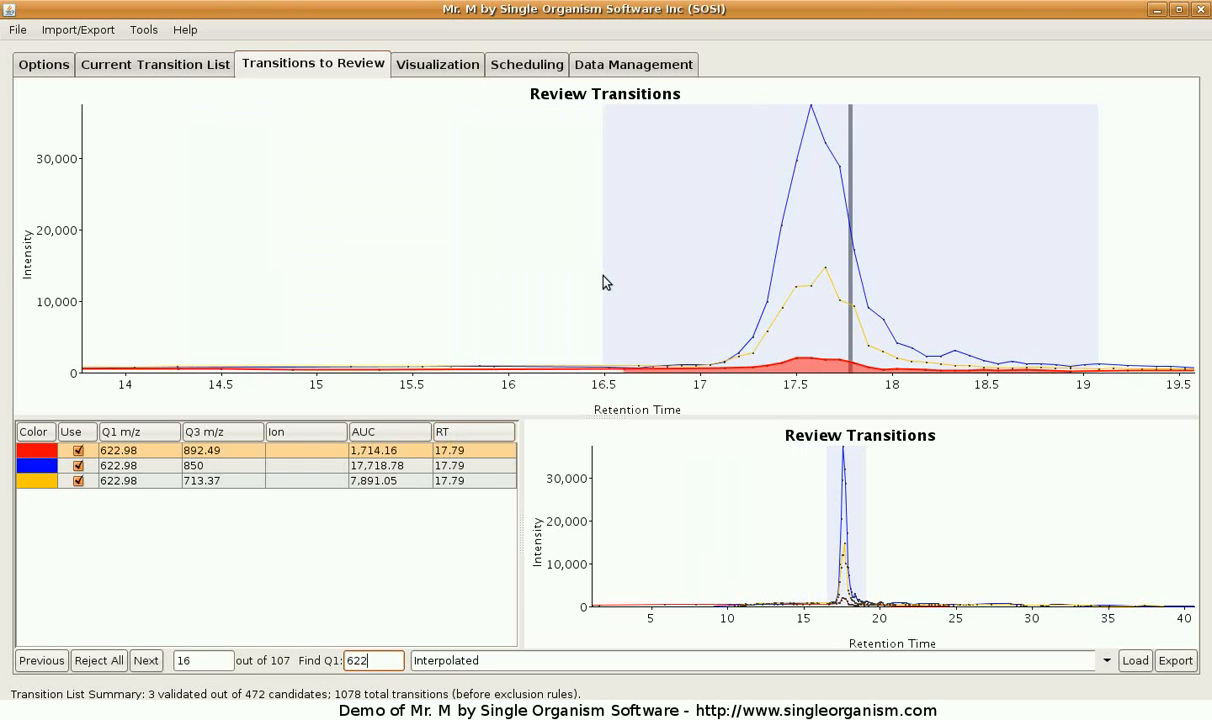
Hide the three points with AUC below 1 from the Intensity vs CV scatter plot
click(400, 63)
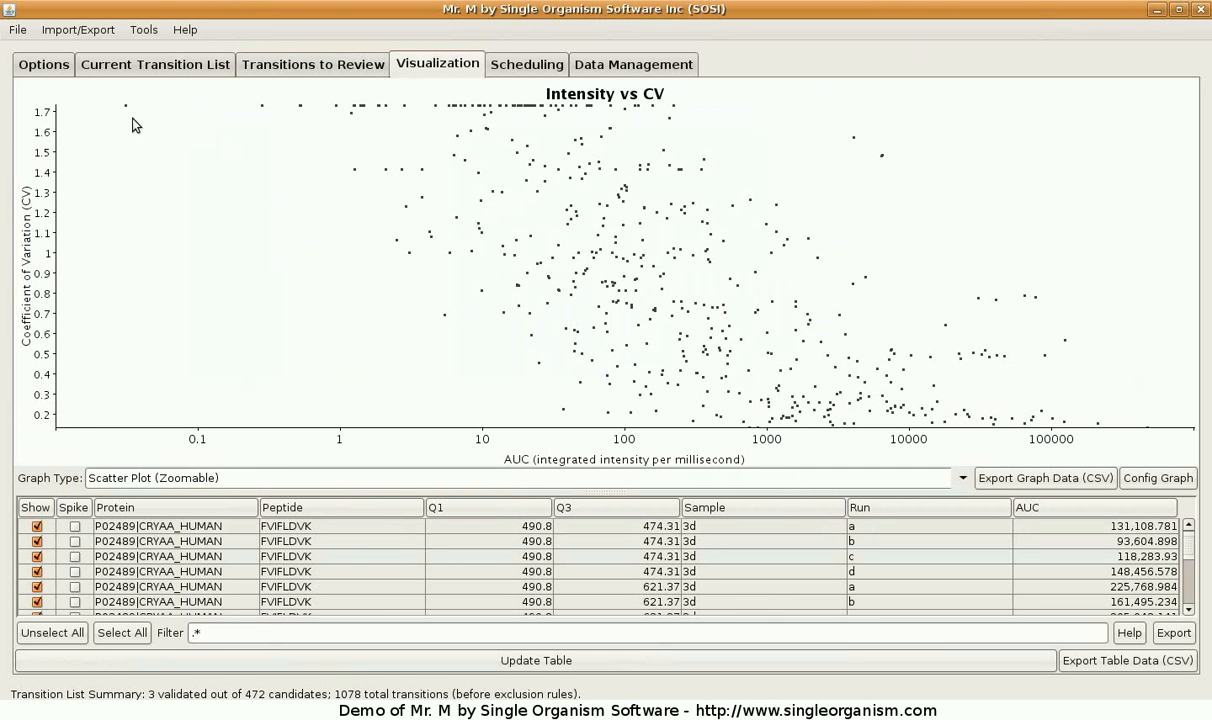
drag(115, 106, 325, 134)
right_click(293, 165)
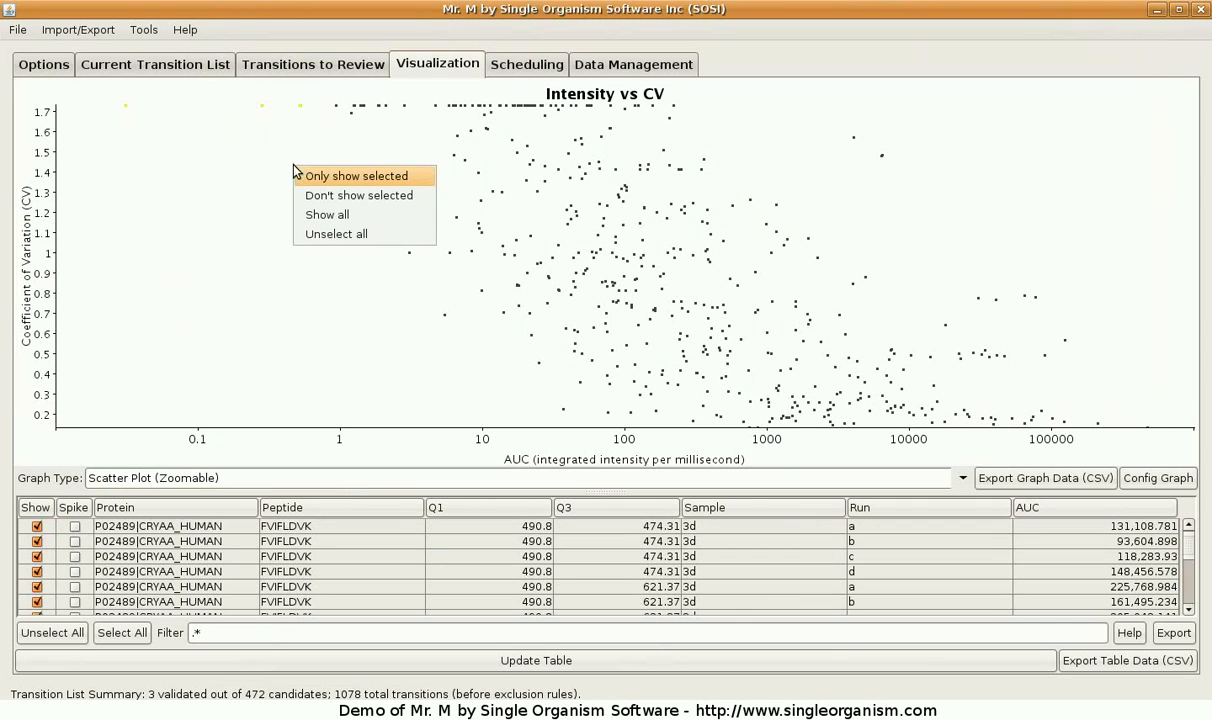
click(320, 197)
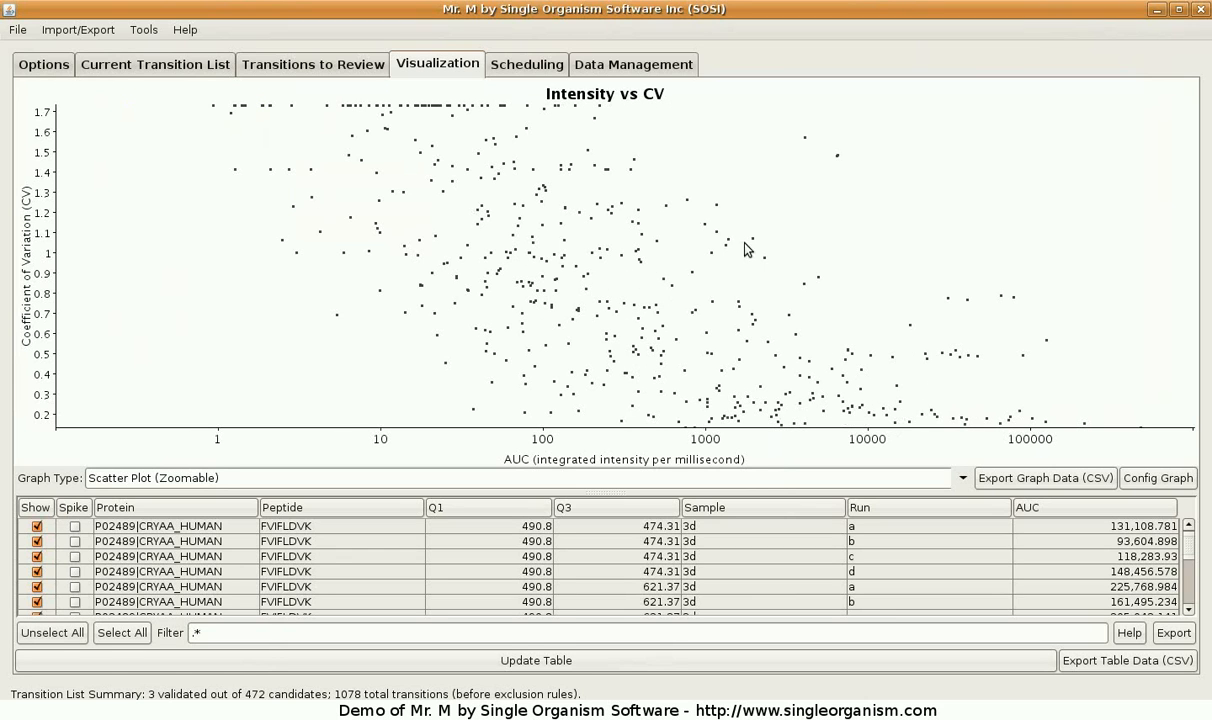
Open the Q1 1,064.46 transition set from its scatter plot point and move its peak window's start to about 14.76
click(931, 410)
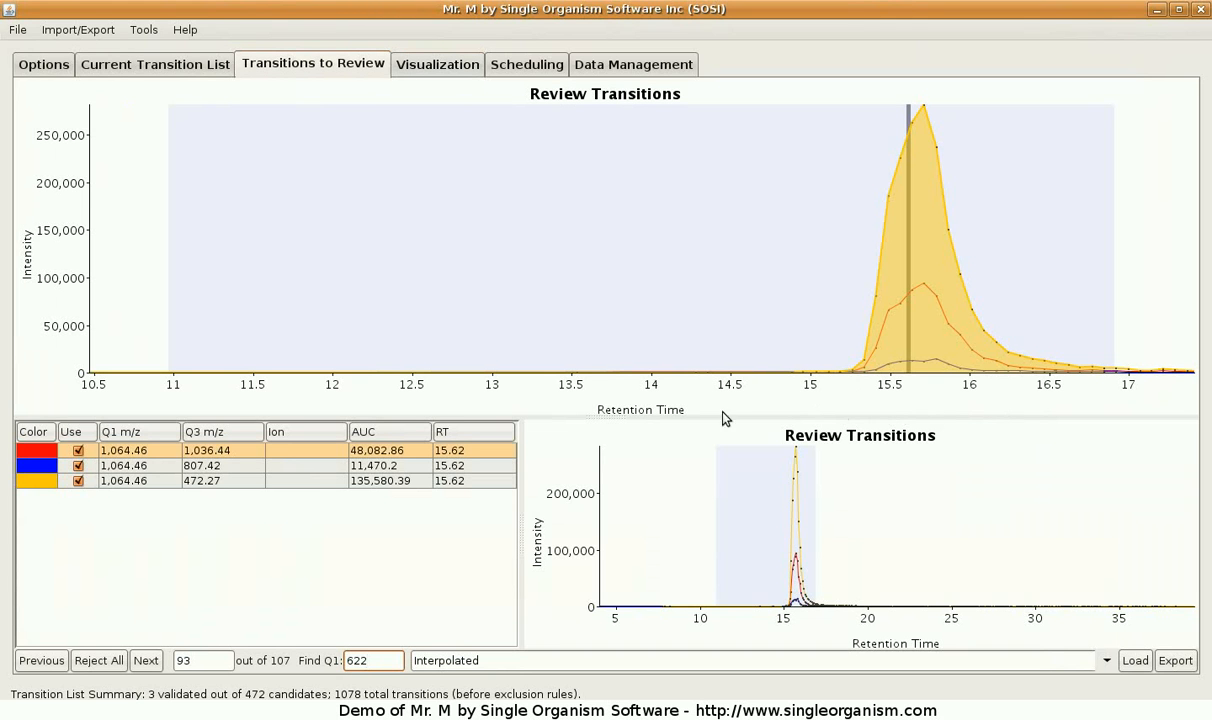
mouse_move(168, 262)
mouse_down()
mouse_move(406, 290)
mouse_move(717, 281)
mouse_move(776, 298)
mouse_up()
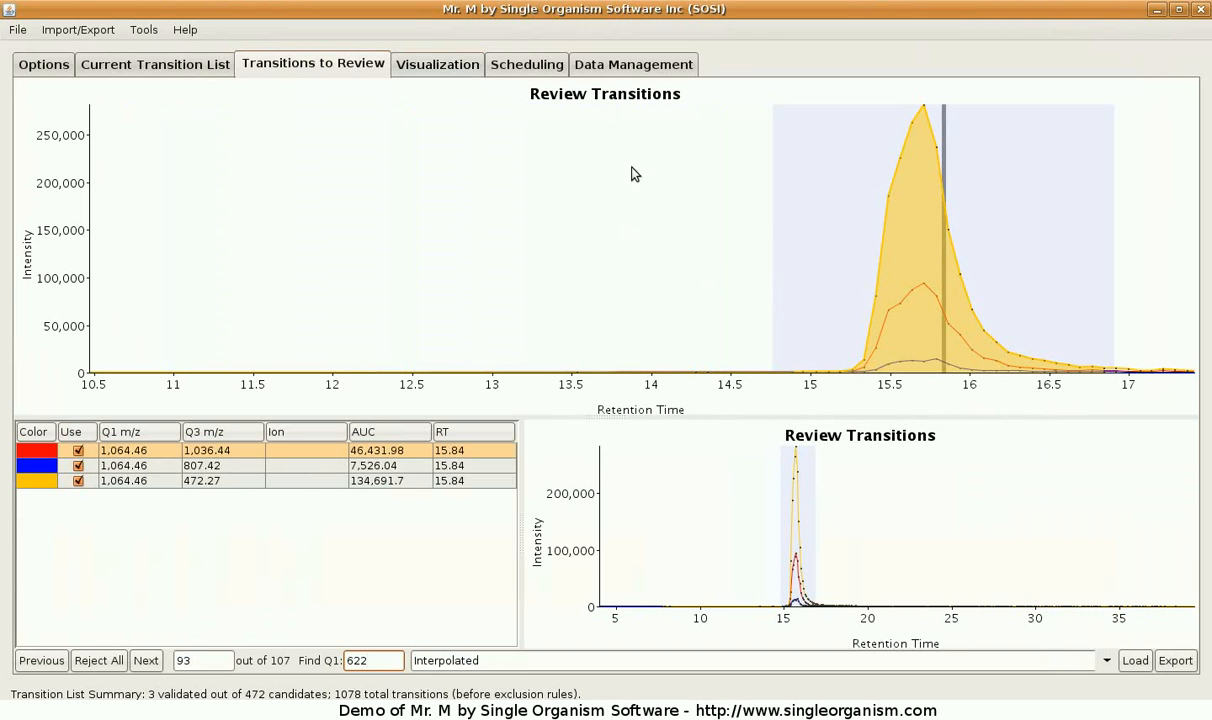
Return to the data visualization and change the graph type to Histogram (CVs Zoomable)
click(448, 68)
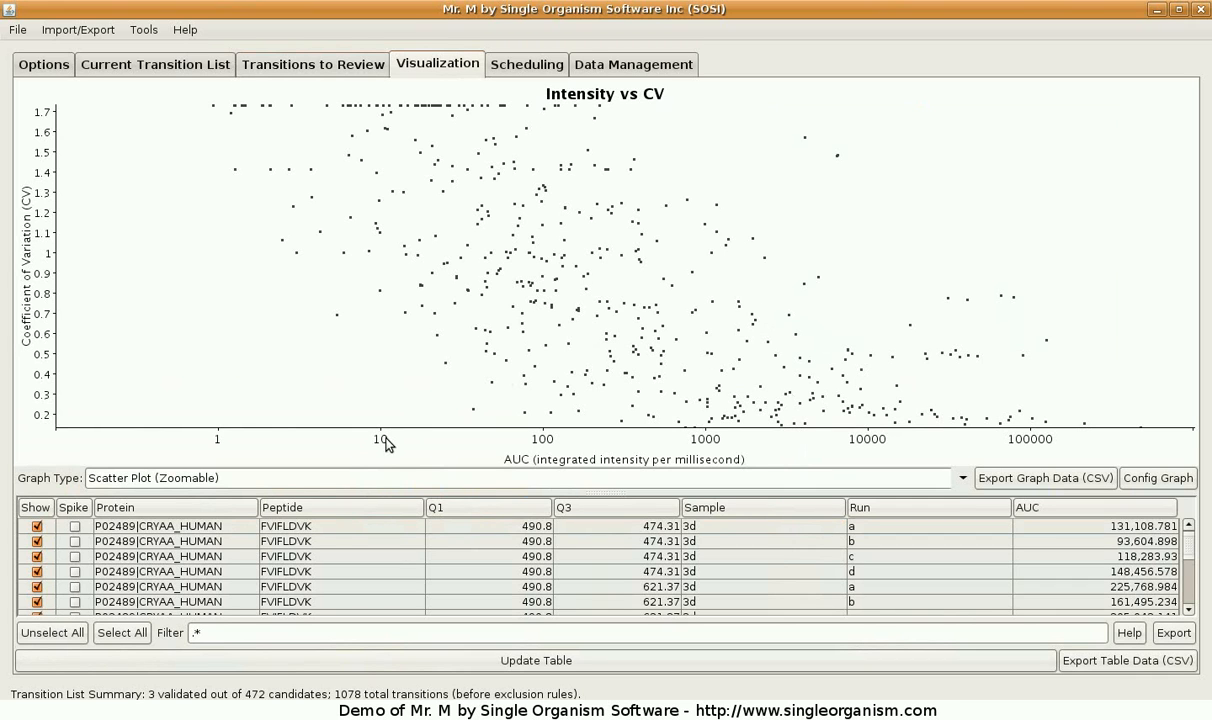
click(195, 456)
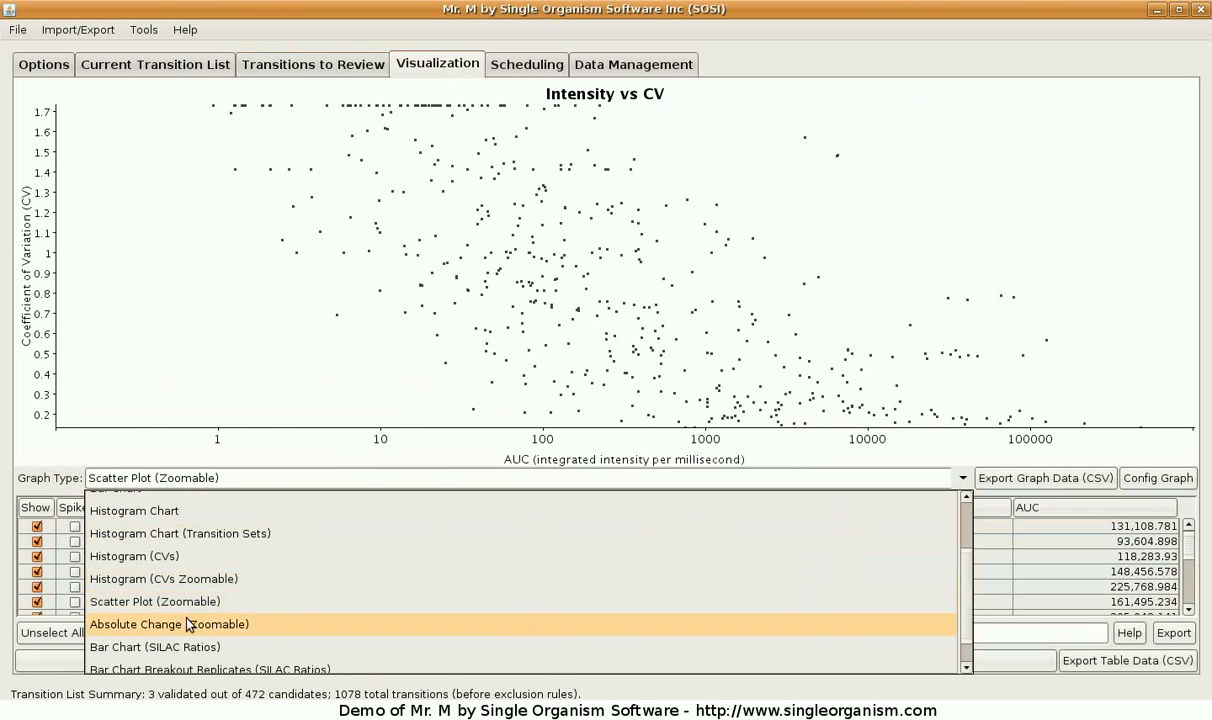
click(168, 578)
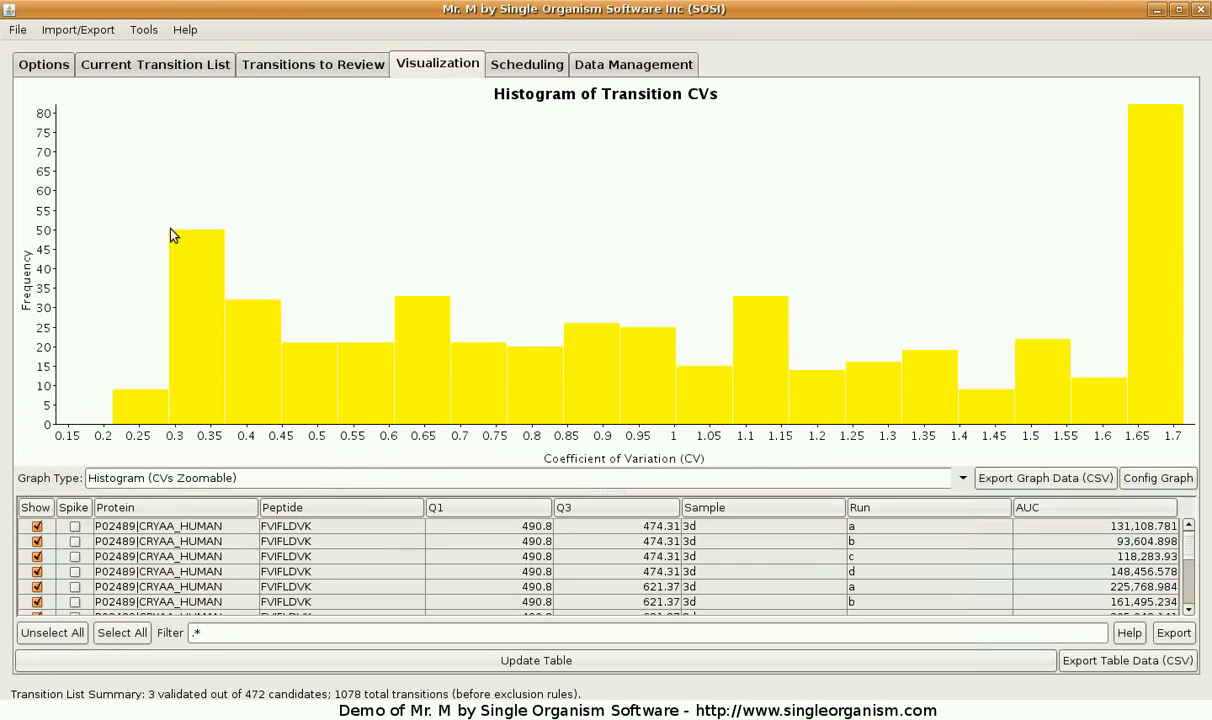
Zoom into the CV histogram bar just above 0.3 and open the Q1 1,064.46 transition set from its thumbnail
drag(206, 252, 200, 250)
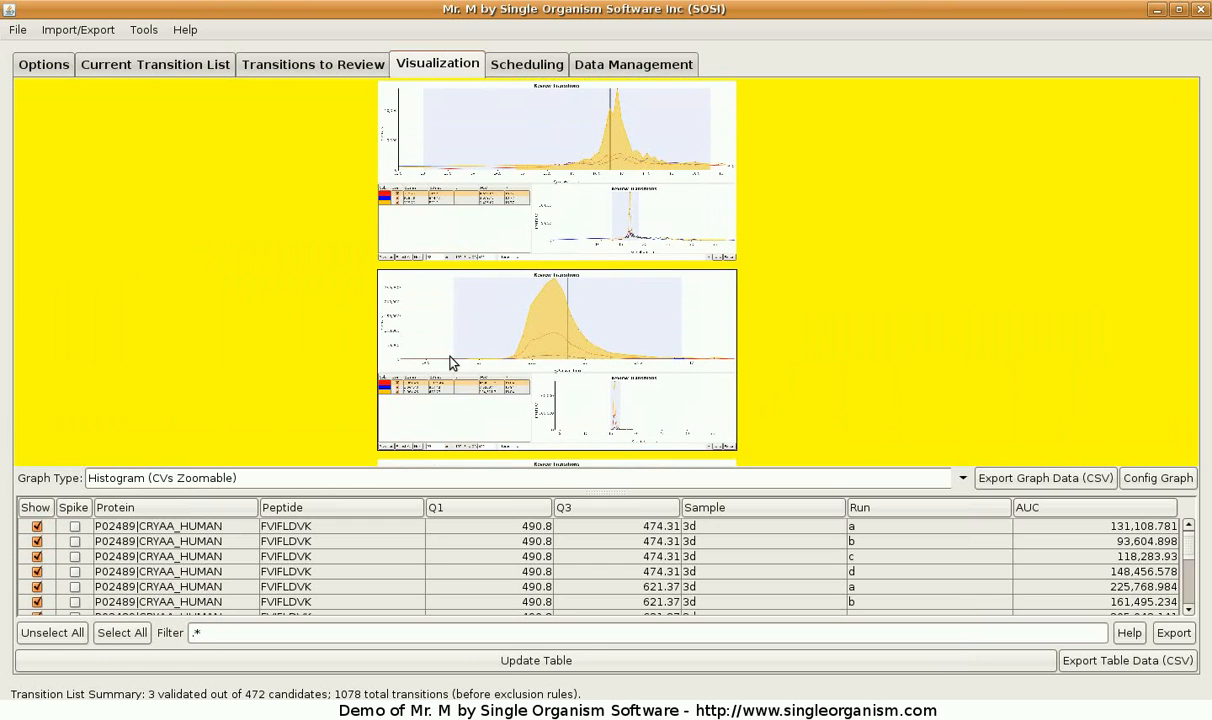
click(450, 363)
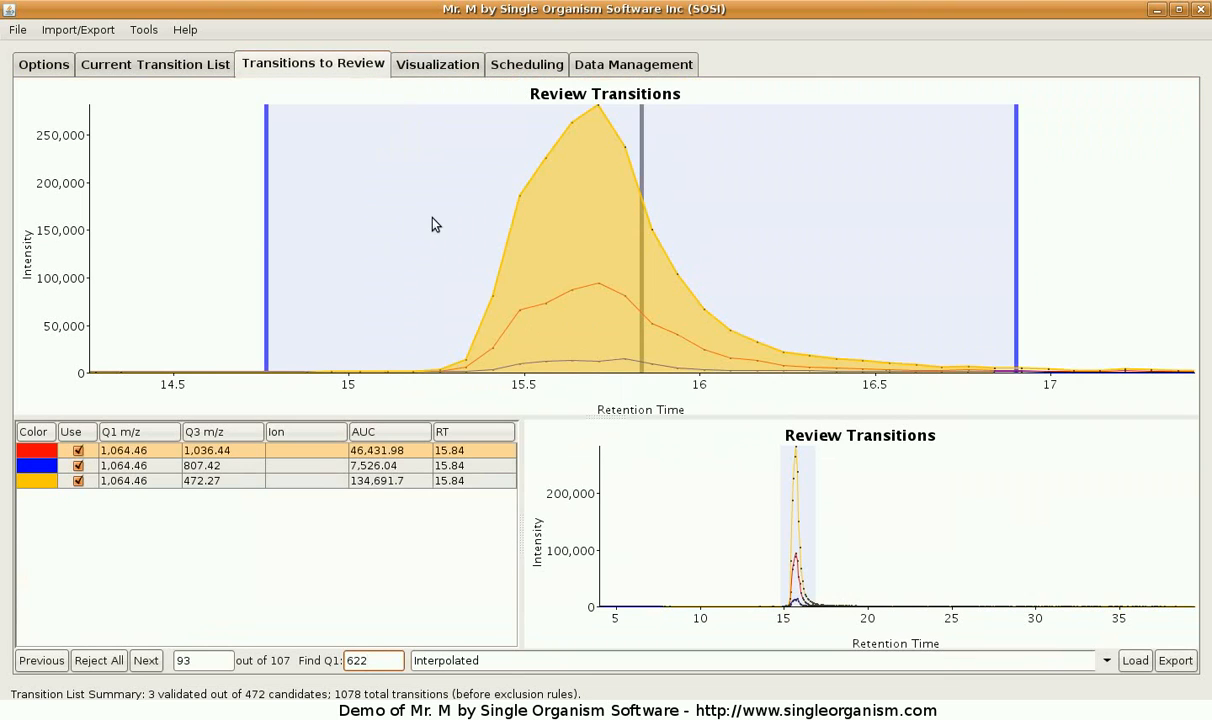
Return to the data visualization and change the graph type to Absolute Change (Zoomable)
click(450, 68)
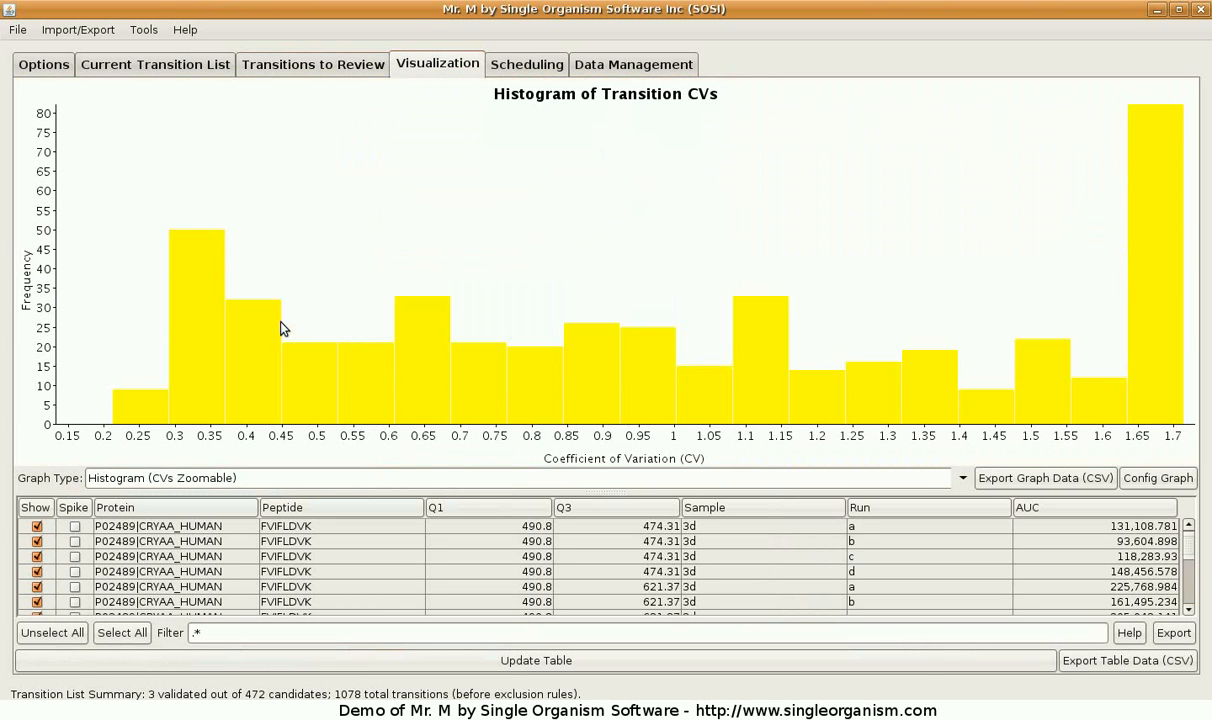
click(356, 479)
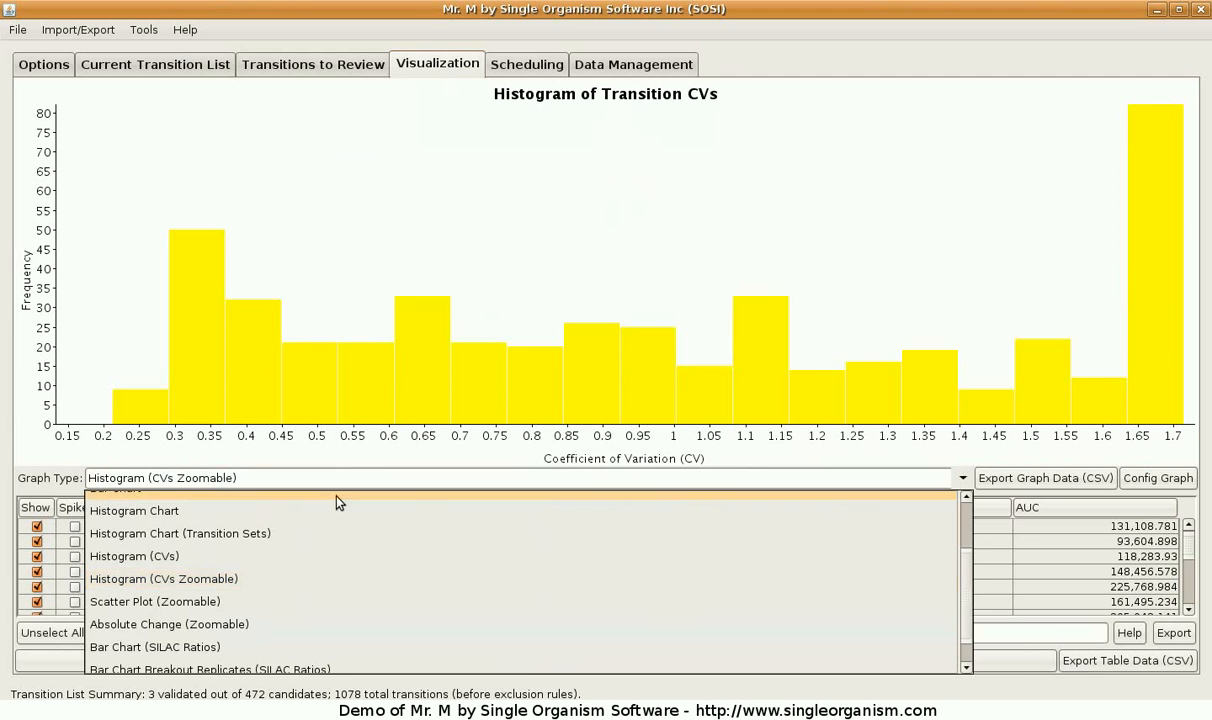
click(287, 624)
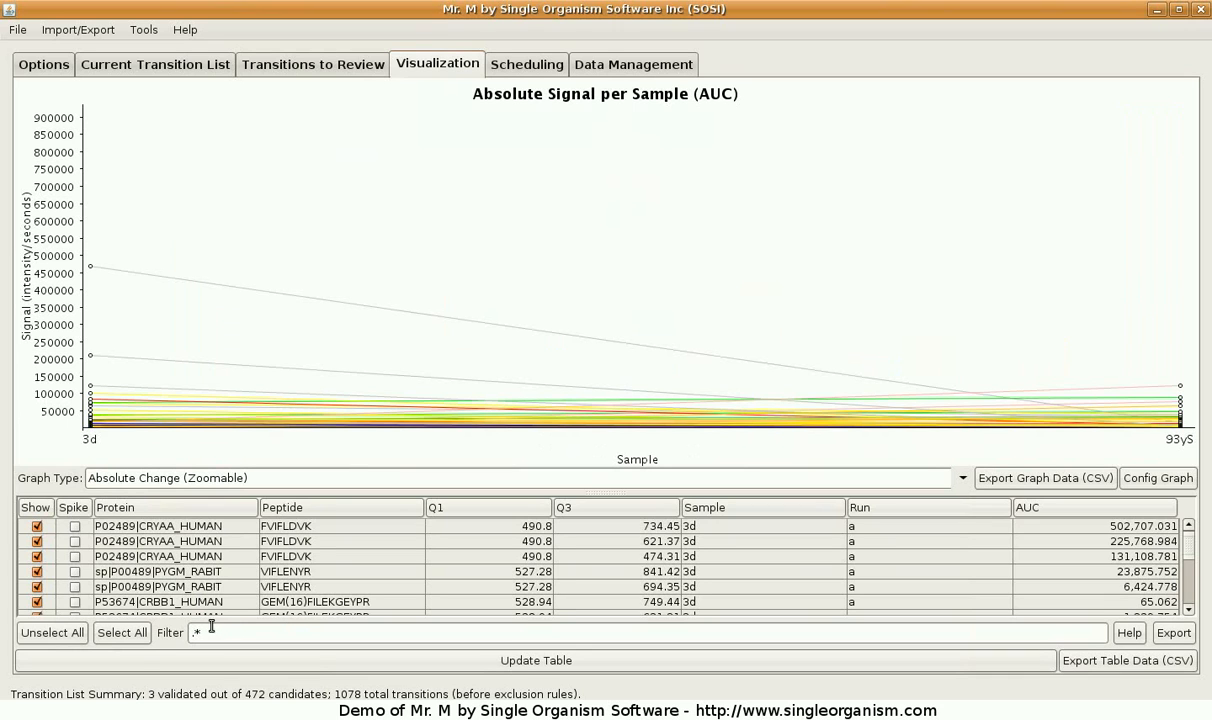
Clear all shown transitions, filter the table with \(1\), and select all matching transitions for the graph
click(55, 632)
click(253, 630)
key(BackSpace)
key(BackSpace)
text(\()
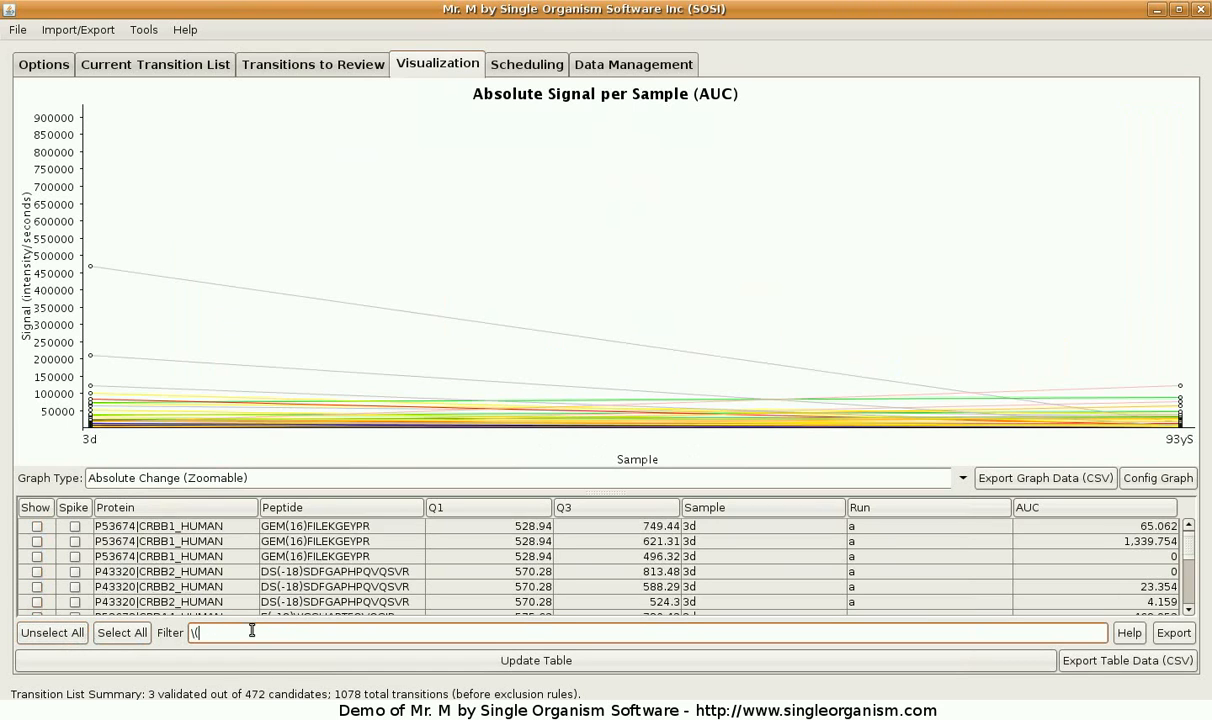
text(1\))
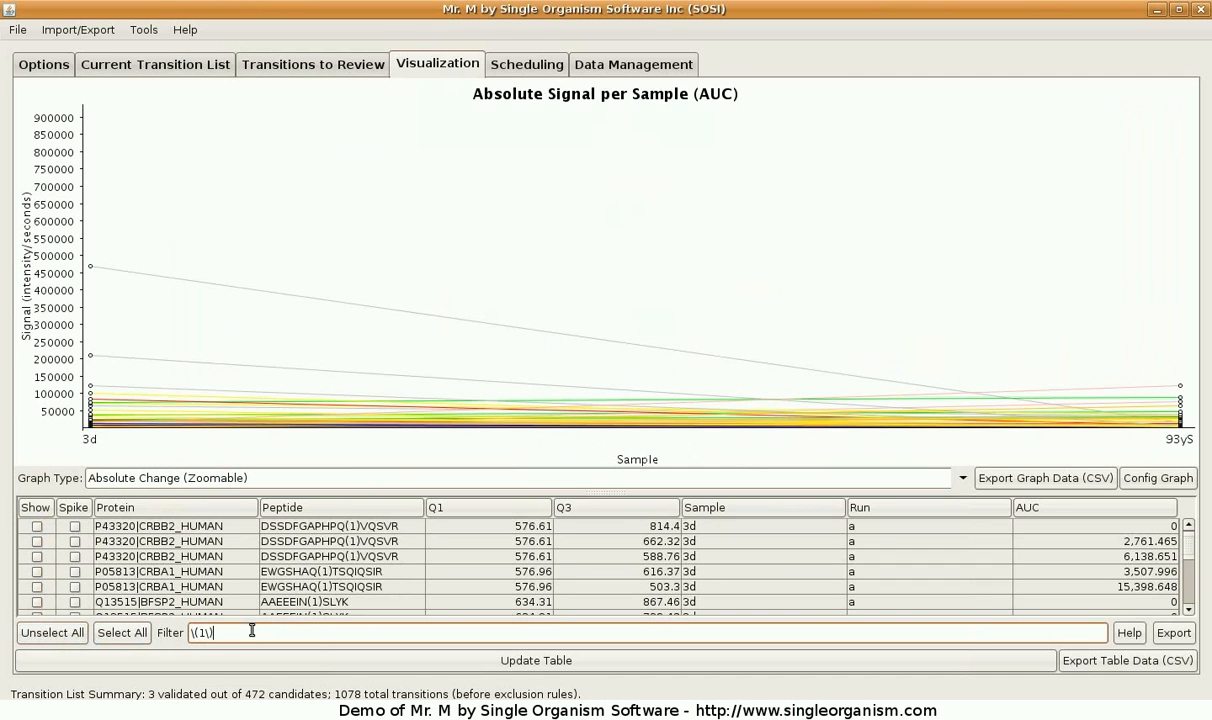
click(123, 635)
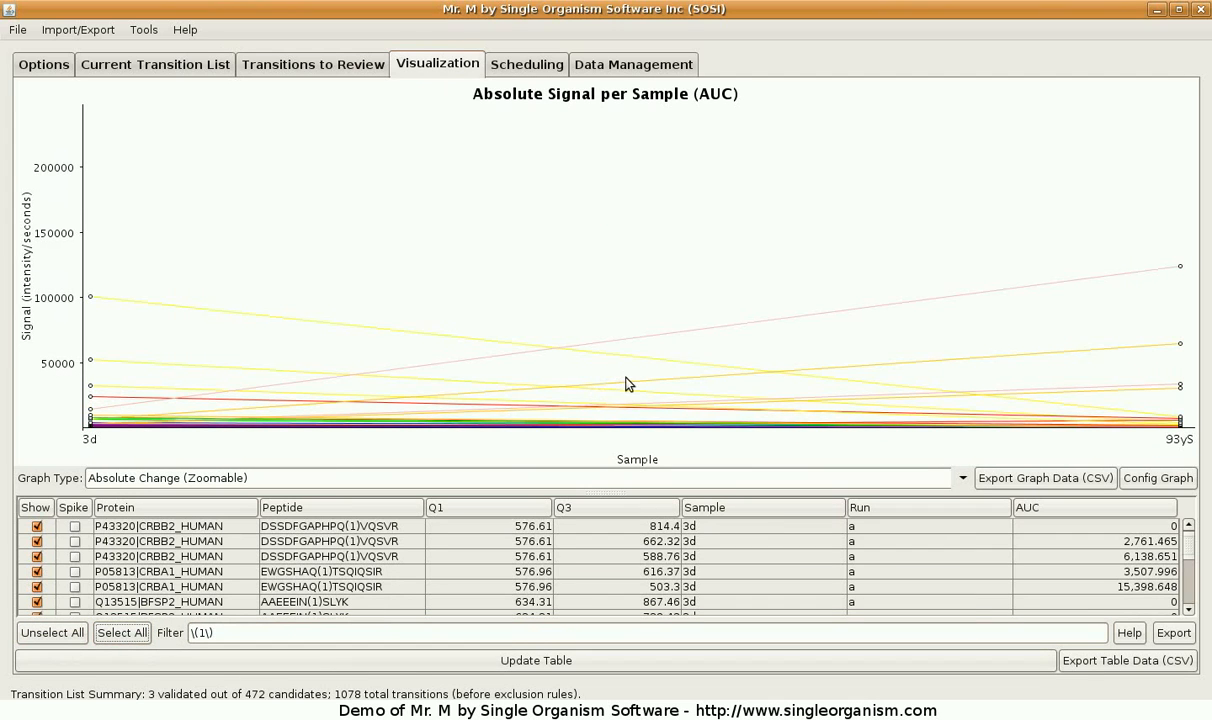
Show only the transitions of the four highest-signal points at sample 93yS in the Absolute Signal per Sample graph
drag(1169, 263, 1190, 408)
right_click(1070, 317)
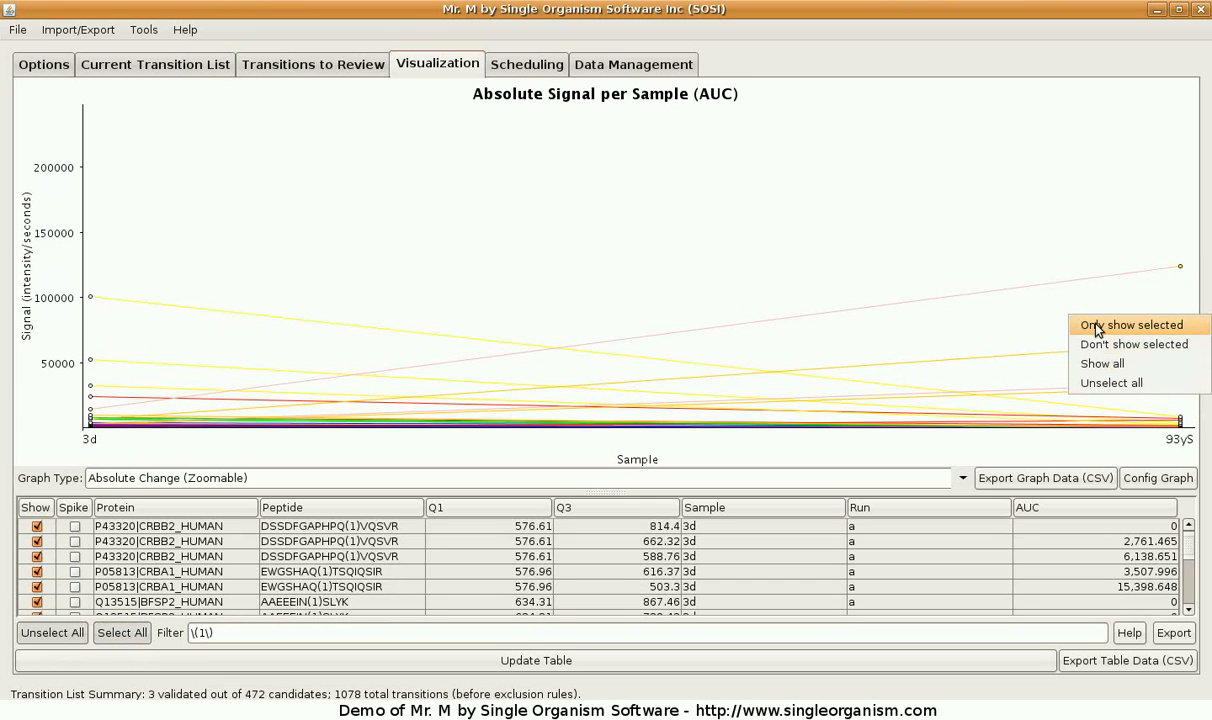
click(1097, 325)
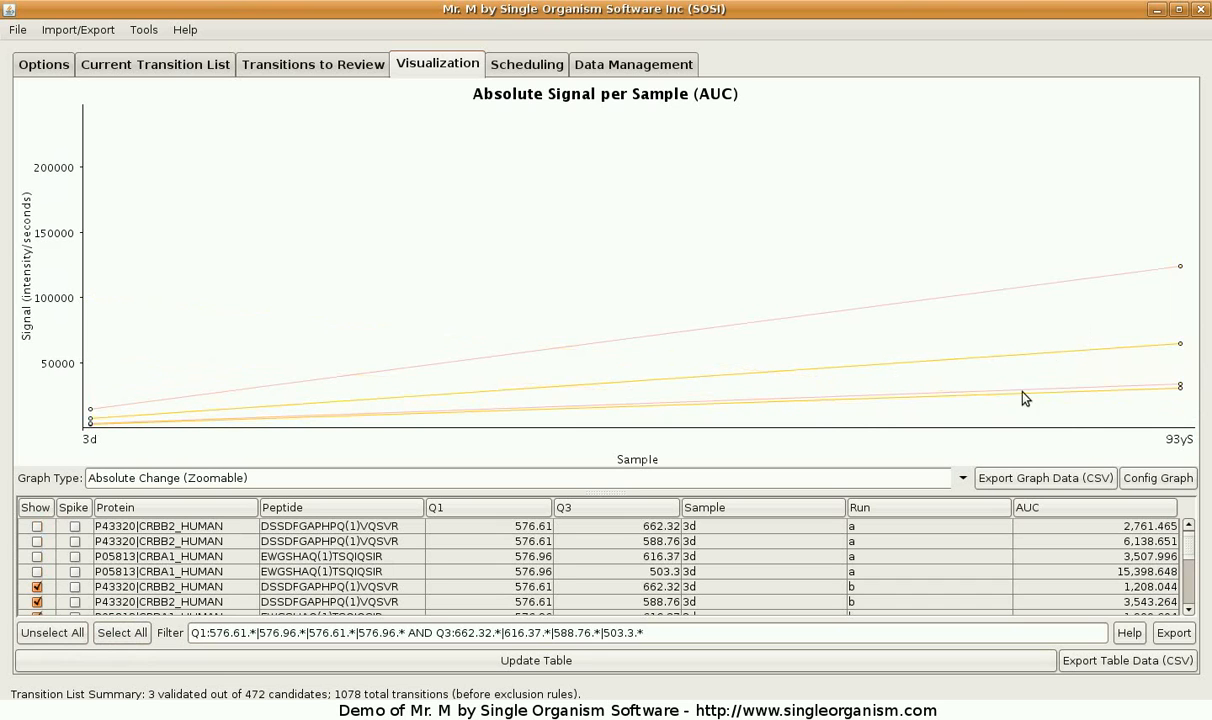
Export the filtered transitions to the Desktop folder as deamidation-hot-spots.csv
click(1174, 632)
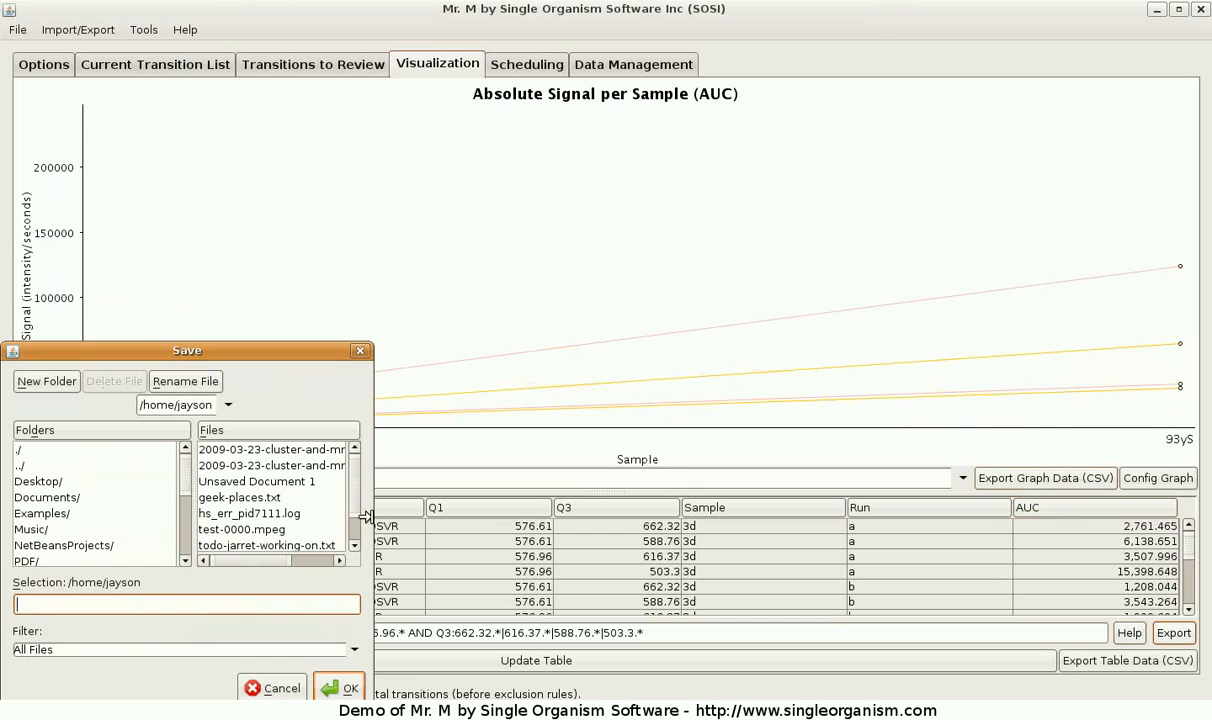
drag(247, 355, 654, 153)
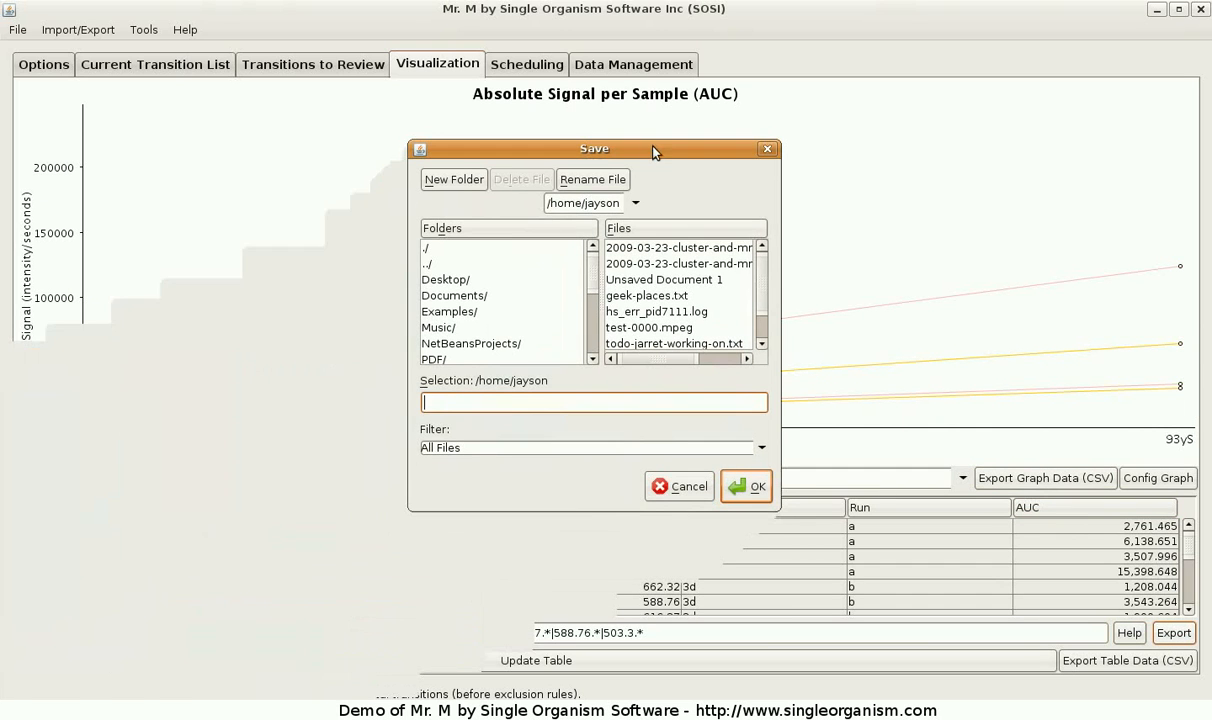
text(deamidation-hot-spots.c)
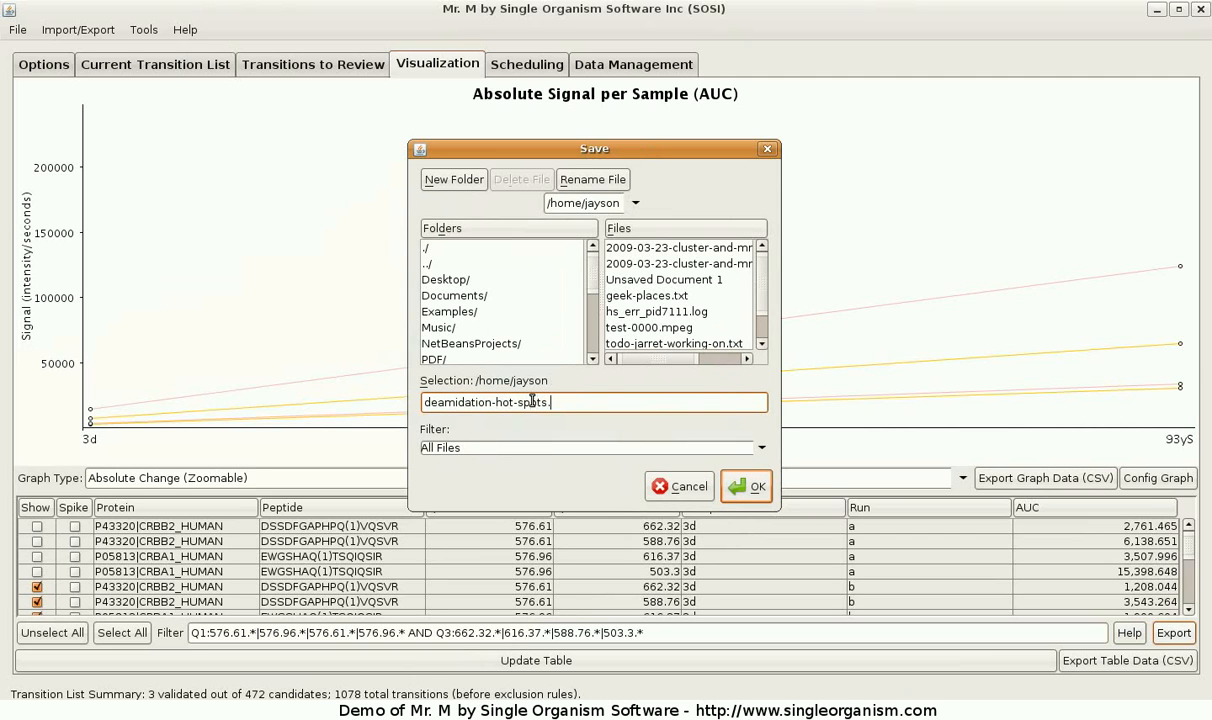
text(sv)
double_click(444, 279)
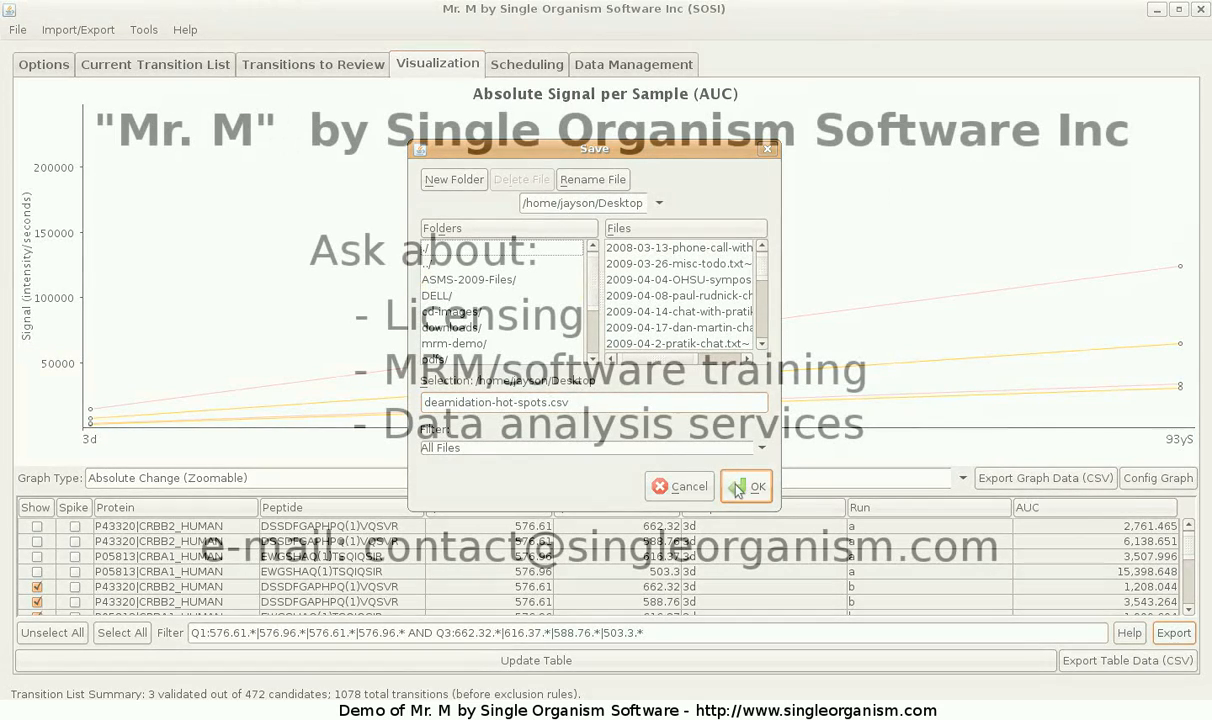